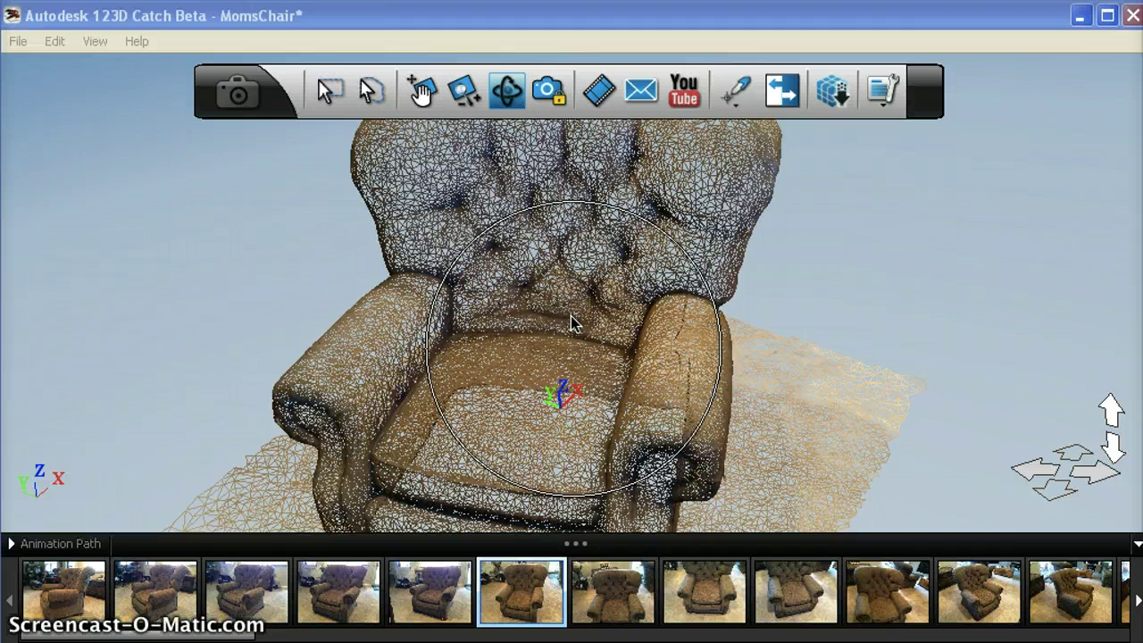
Examine the armchair's wireframe mesh as a whole from the front and from a raised angle.
left_click(505, 89)
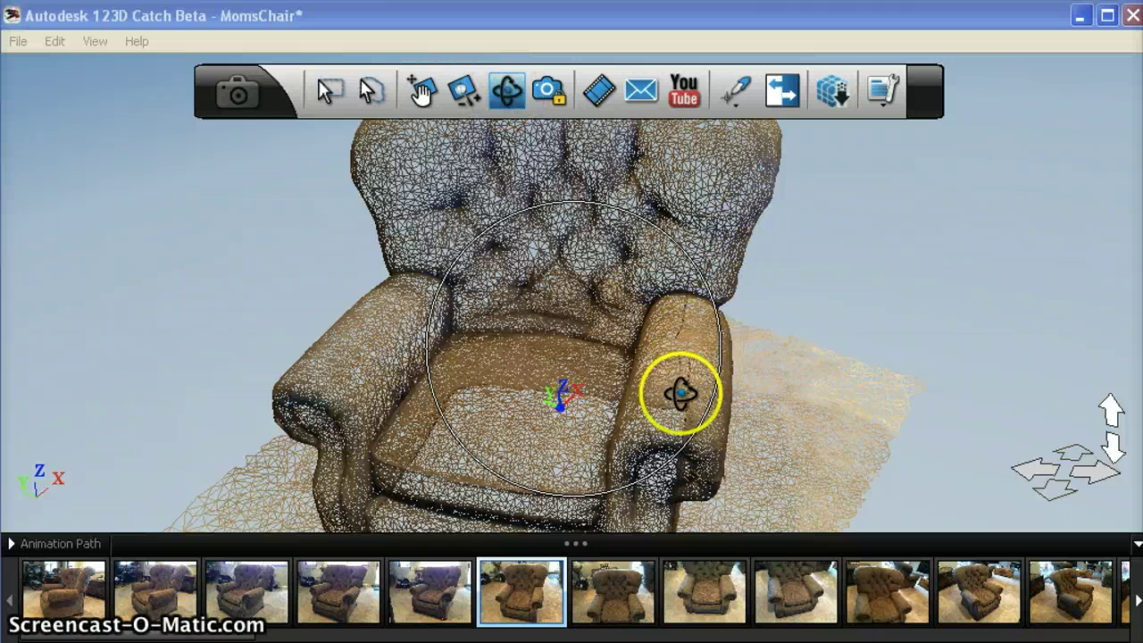
left_click_drag(681, 397, 688, 358)
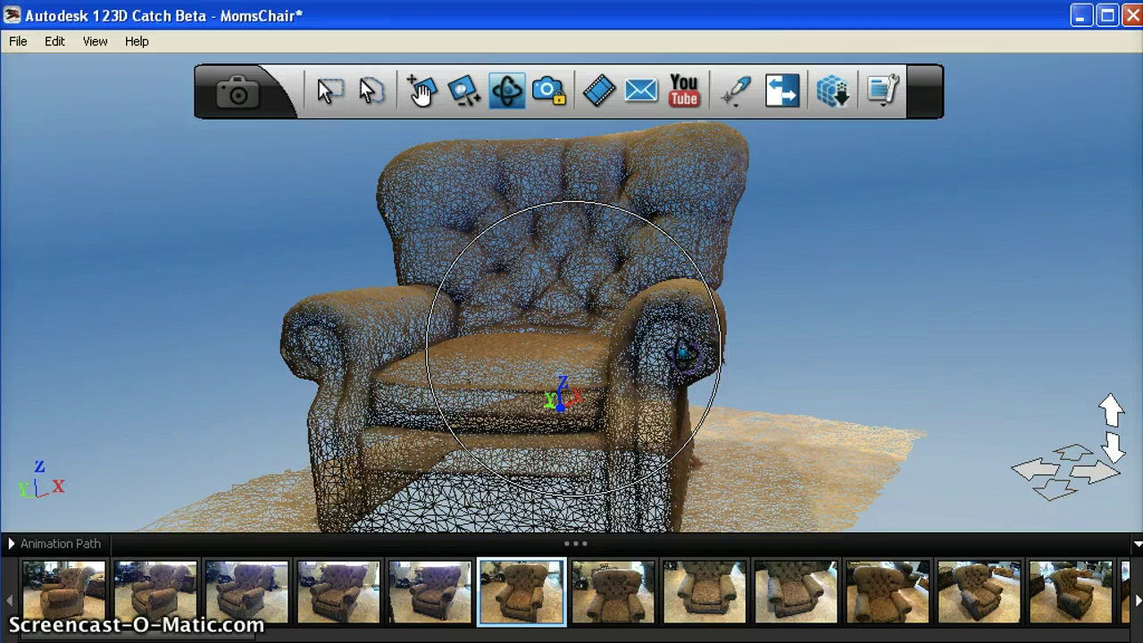
left_click_drag(685, 348, 688, 349)
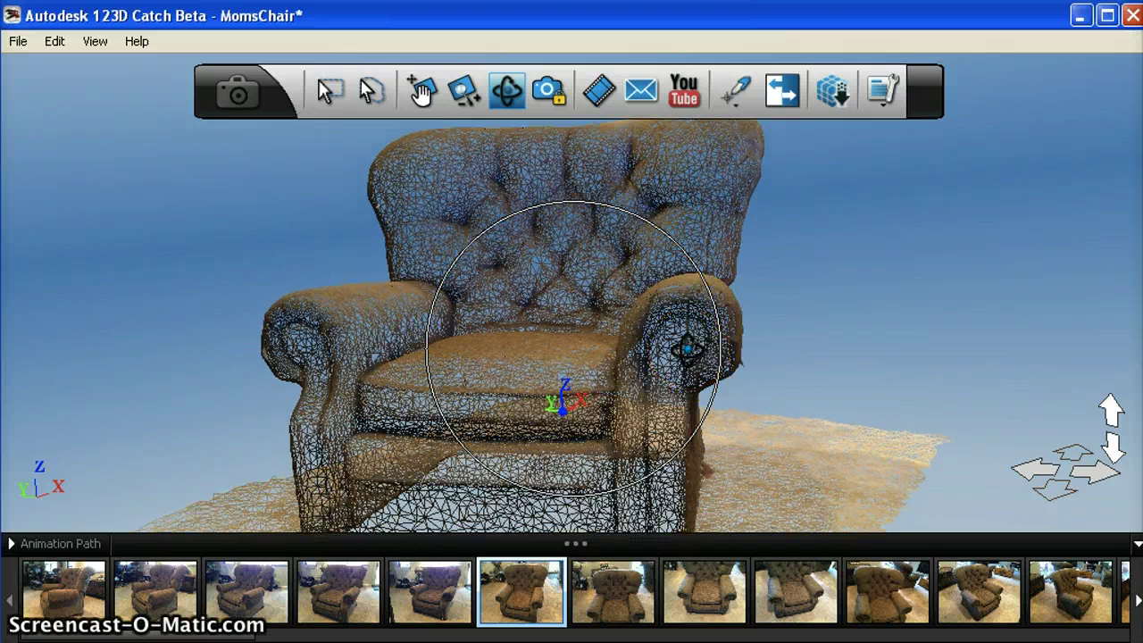
scroll(687, 350, "down", 5)
scroll(688, 349, "down", 3)
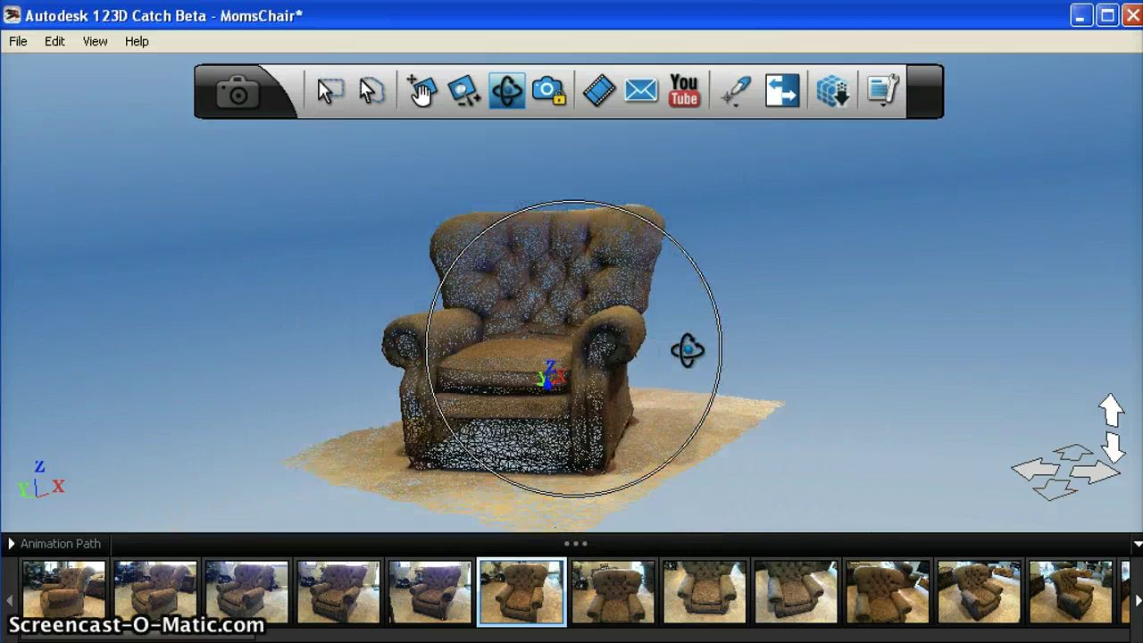
left_click_drag(658, 302, 687, 462)
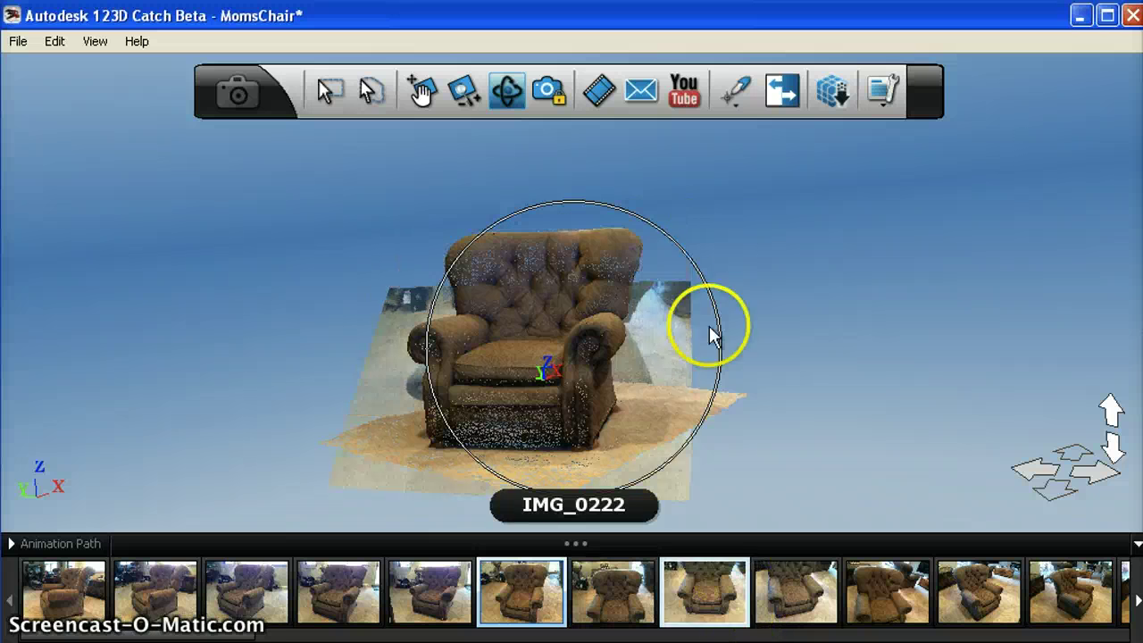
left_click_drag(661, 311, 444, 213)
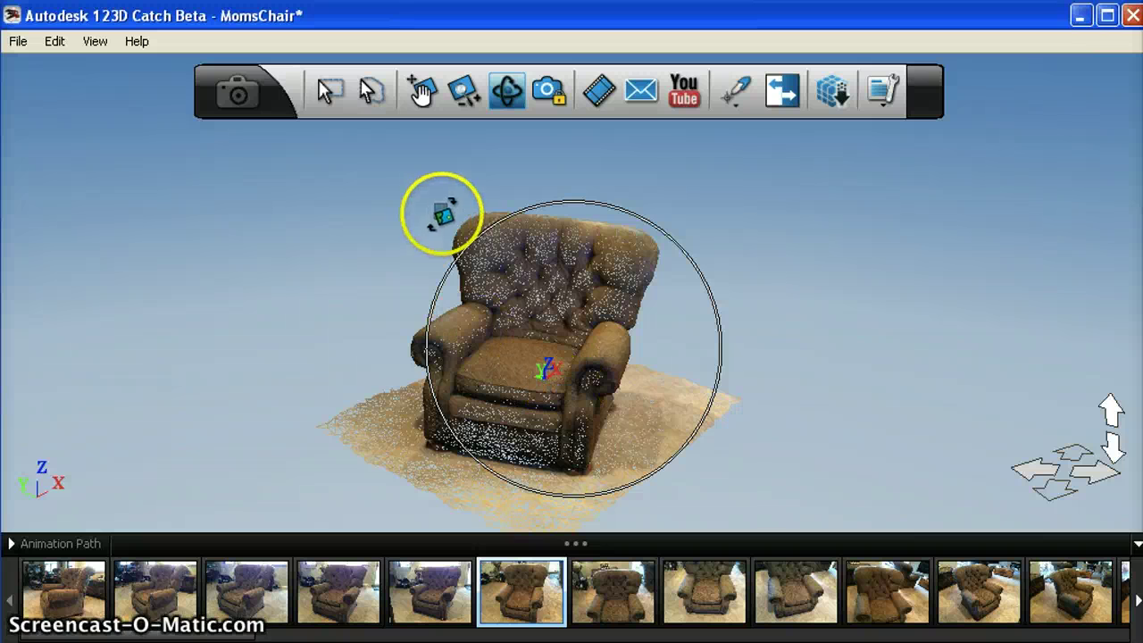
left_click(740, 94)
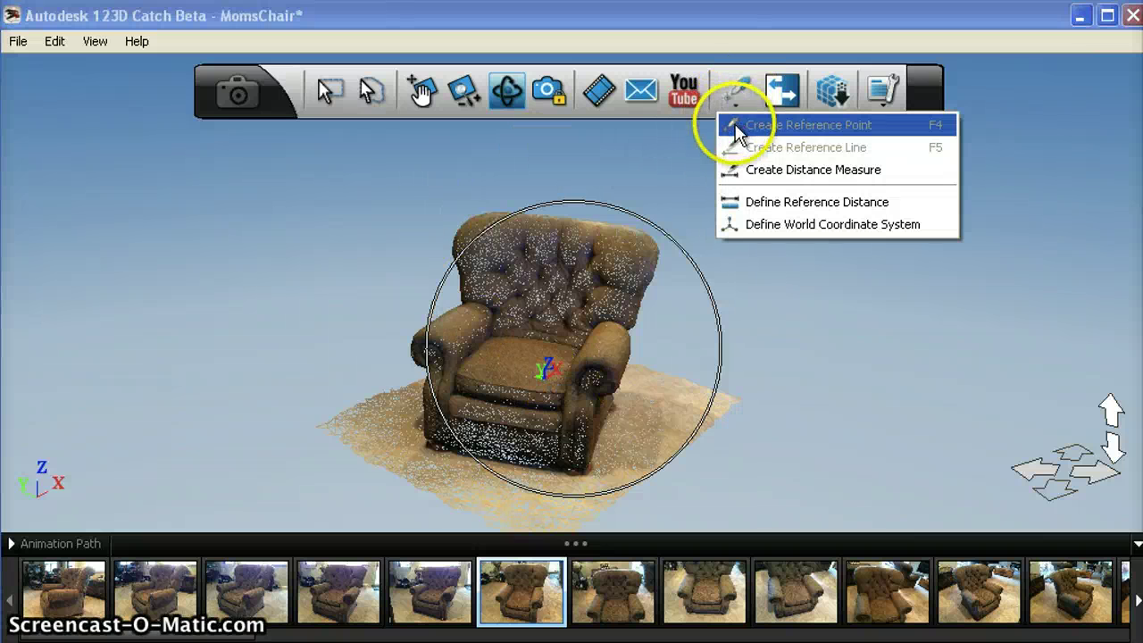
left_click(813, 178)
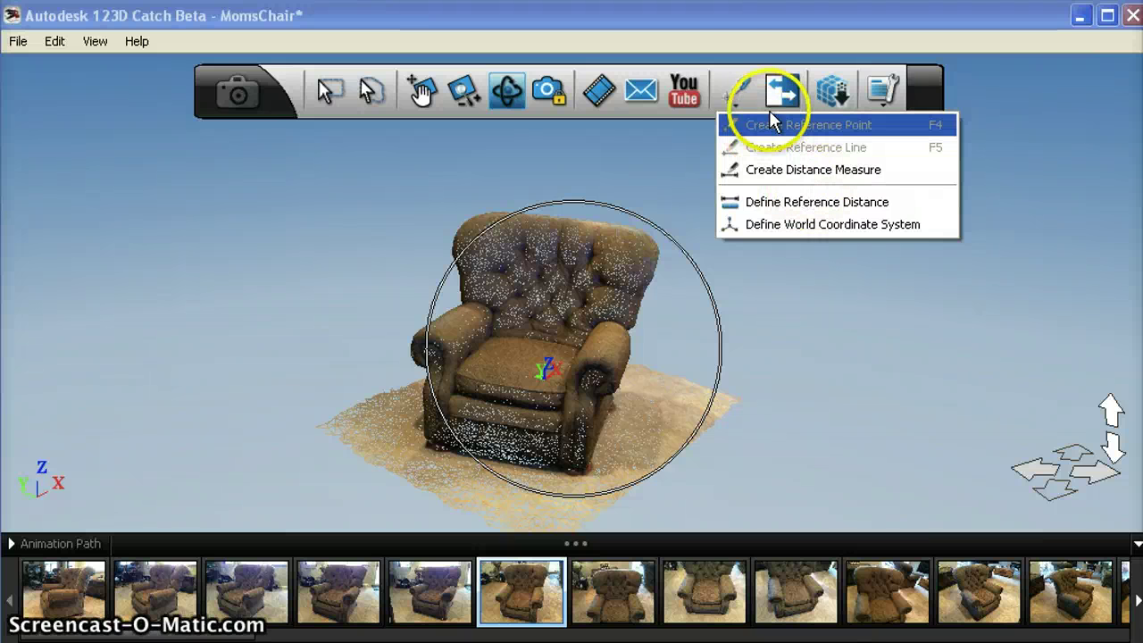
left_click(738, 93)
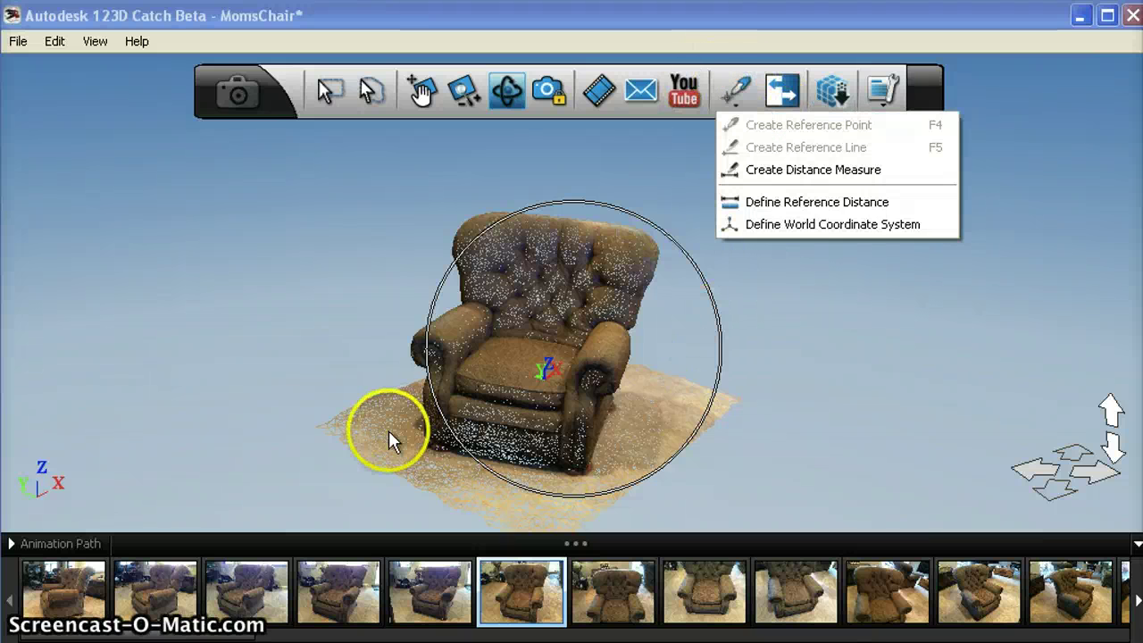
left_click(736, 85)
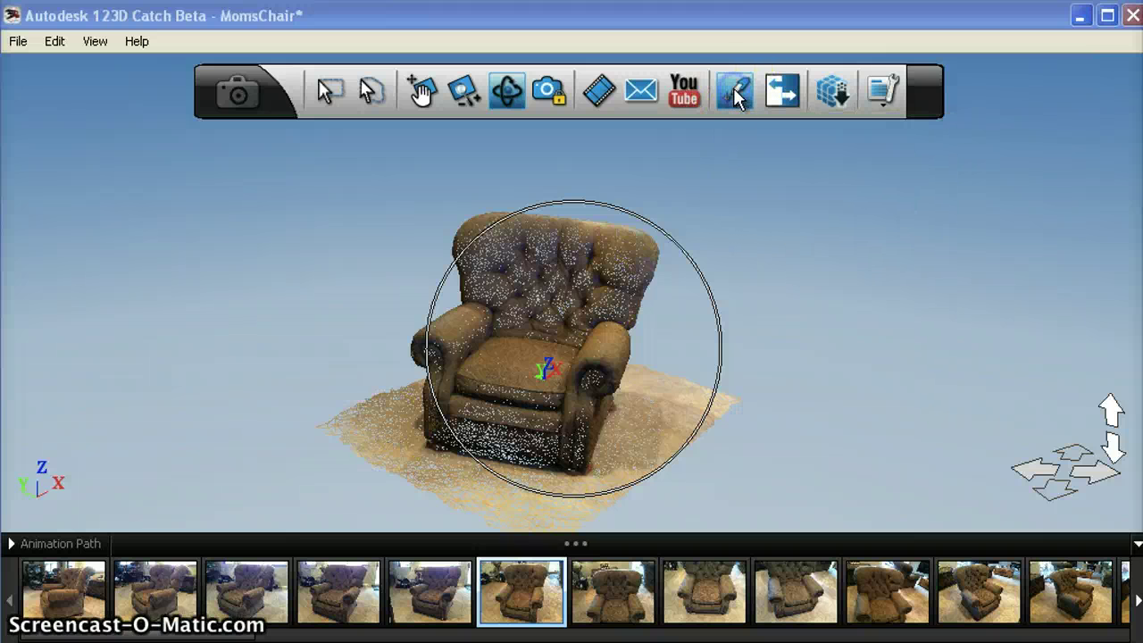
left_click(880, 91)
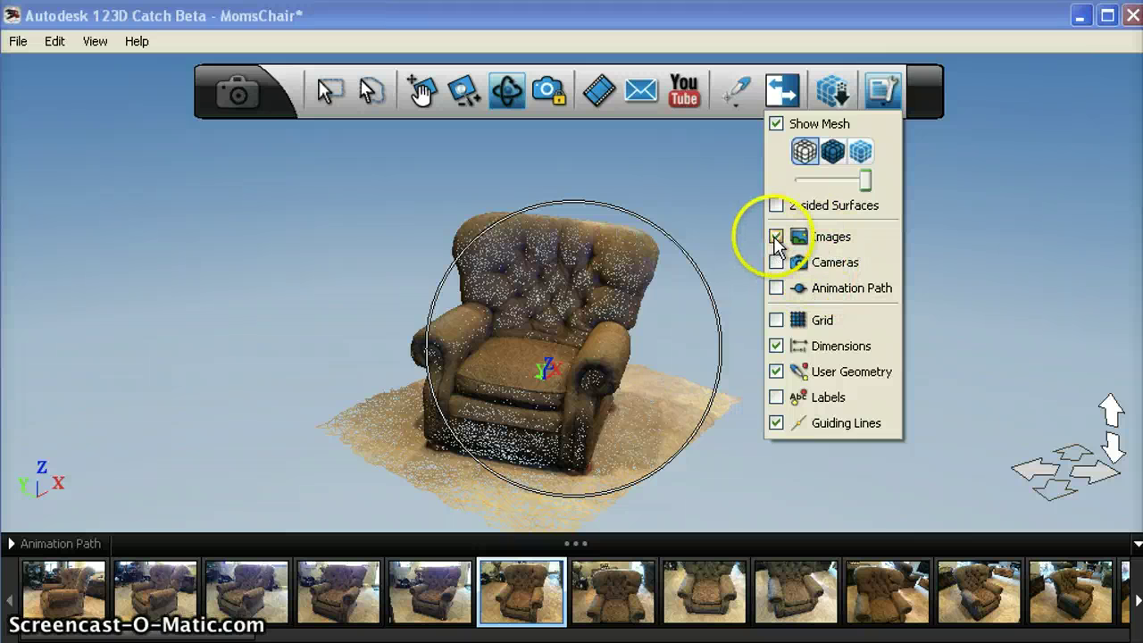
left_click(881, 89)
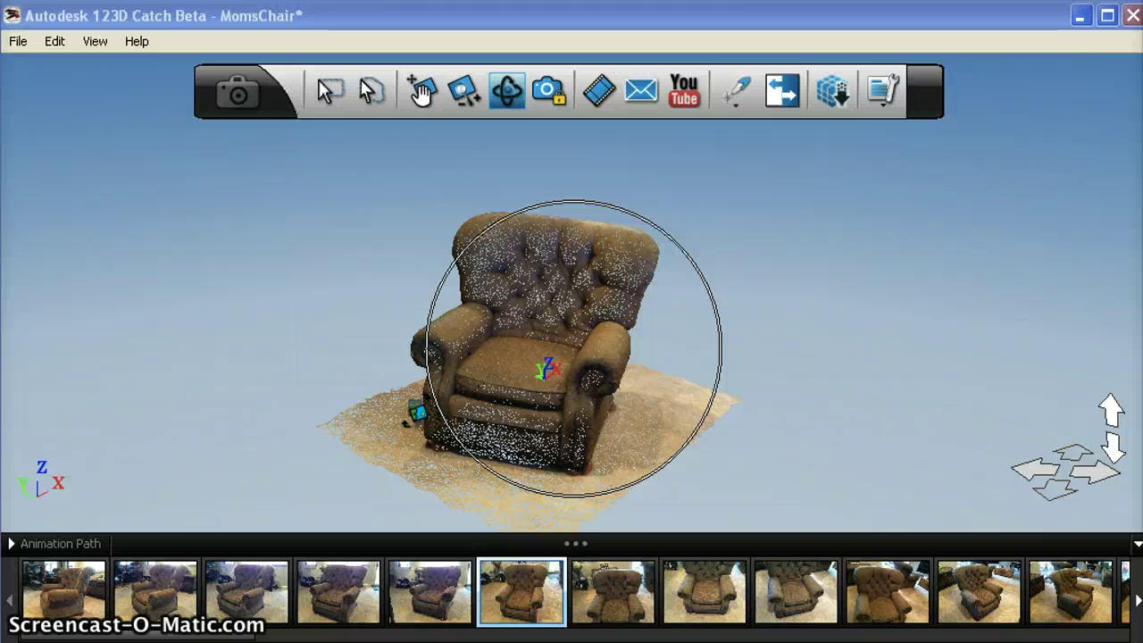
left_click(328, 91)
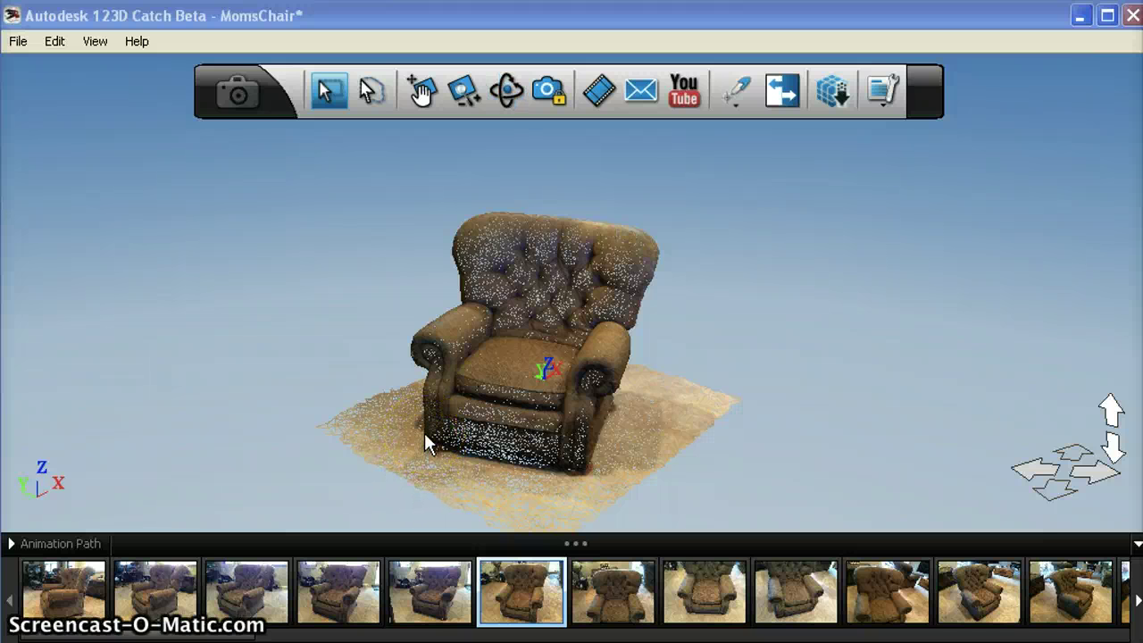
left_click_drag(424, 432, 583, 457)
left_click(768, 317)
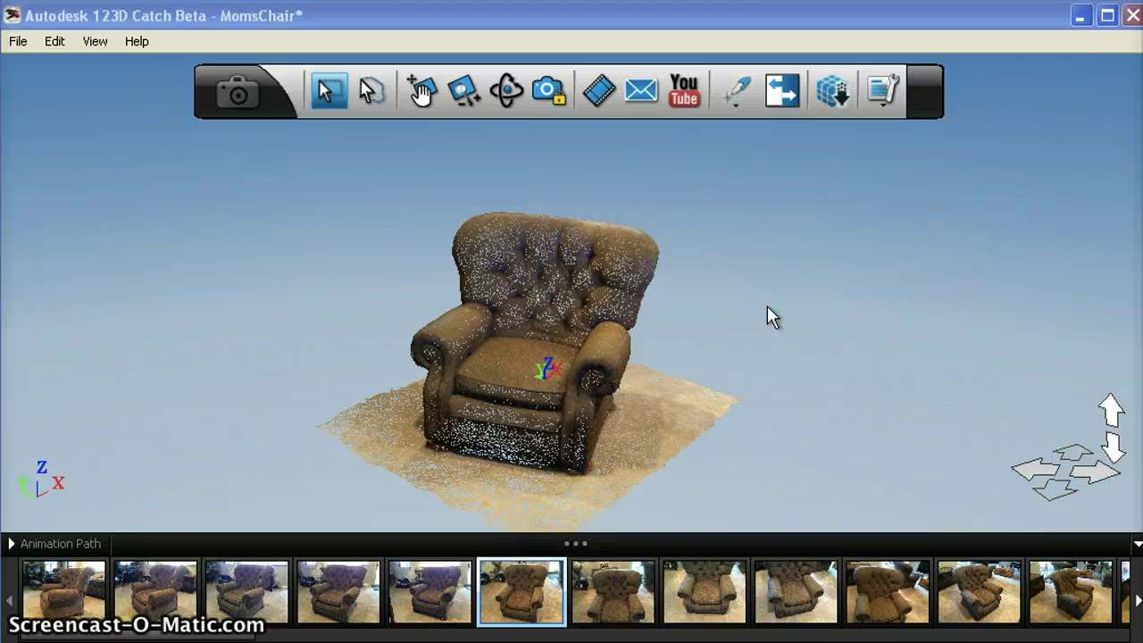
left_click_drag(668, 337, 684, 330)
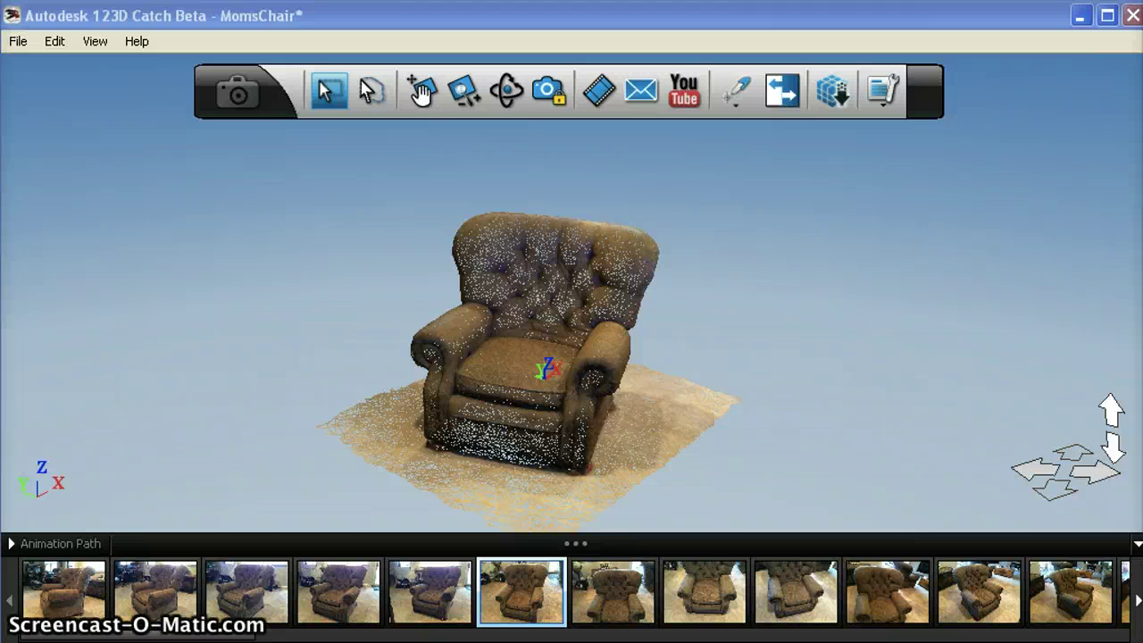
Switch to the Calculator and clear its display.
key("super+space")
type("calc")
key("Return")
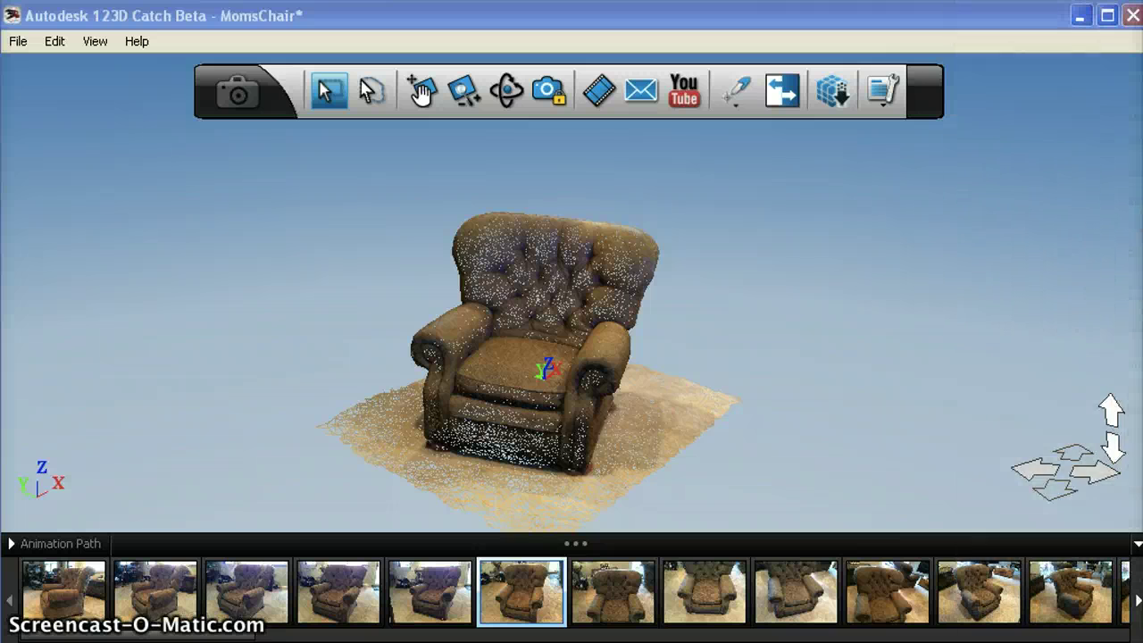
left_click_drag(942, 219, 869, 139)
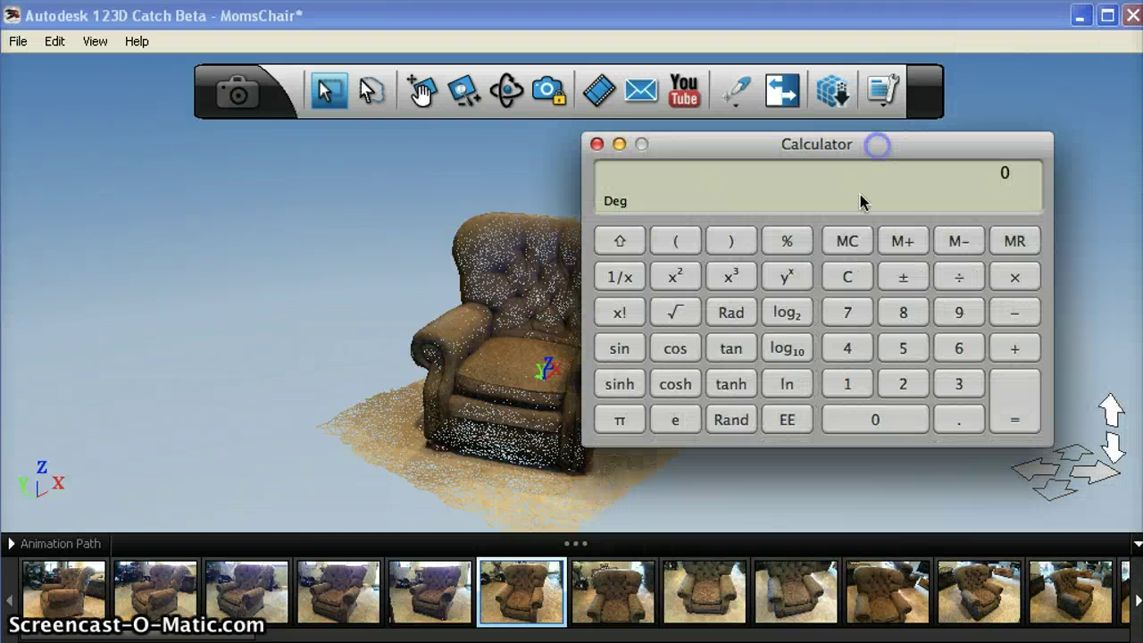
left_click(856, 278)
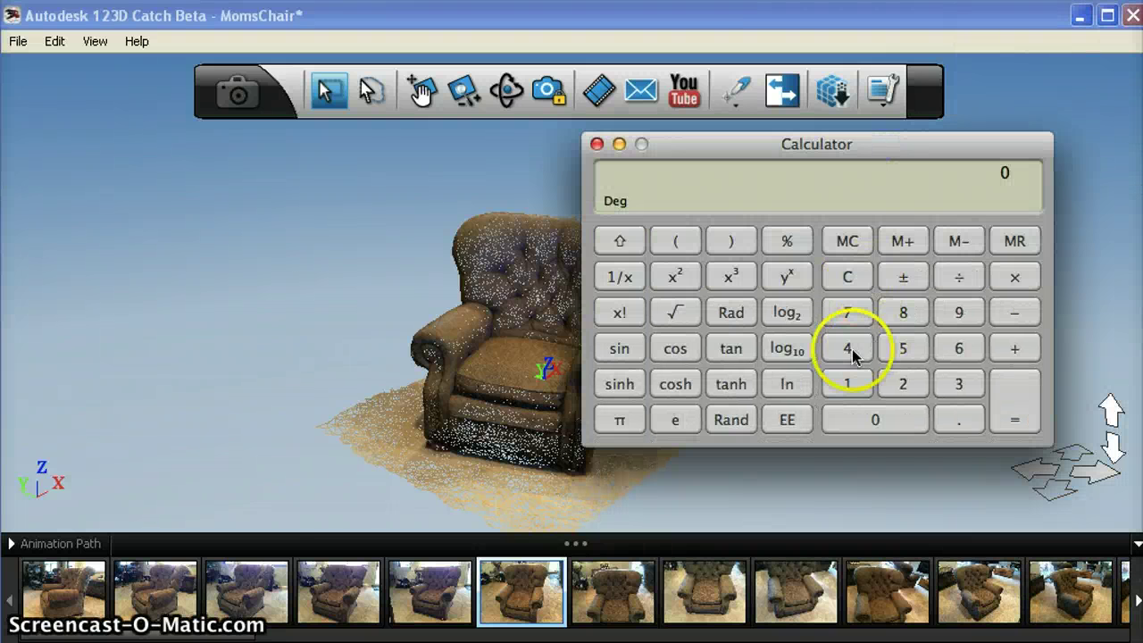
Multiply 30 by 0.042 in the Calculator.
left_click(960, 386)
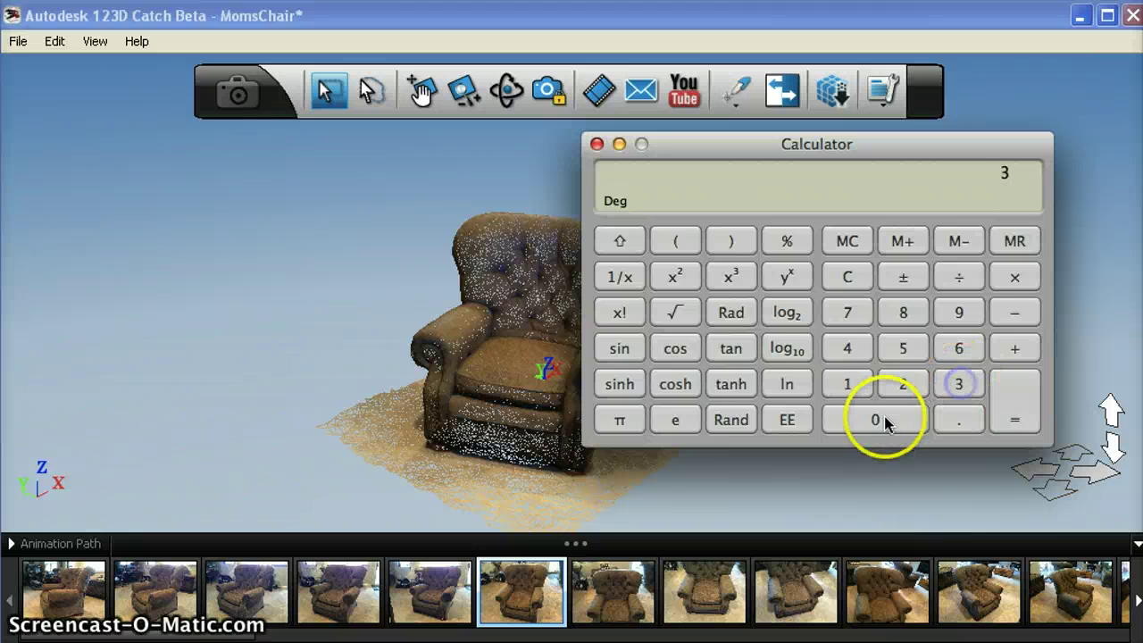
left_click(879, 418)
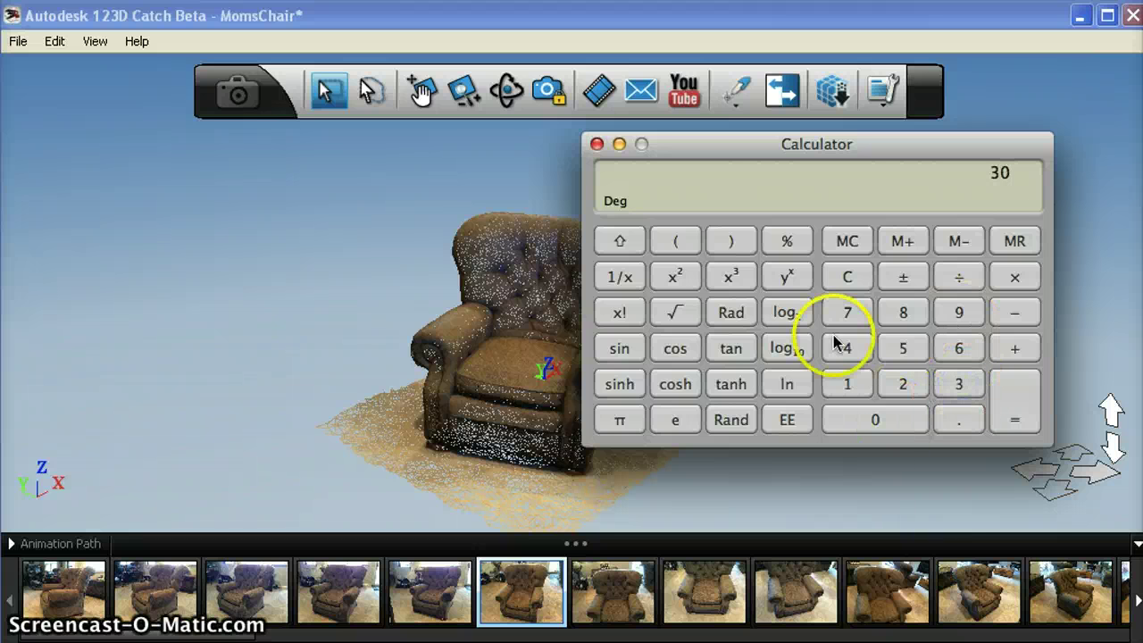
left_click(1013, 279)
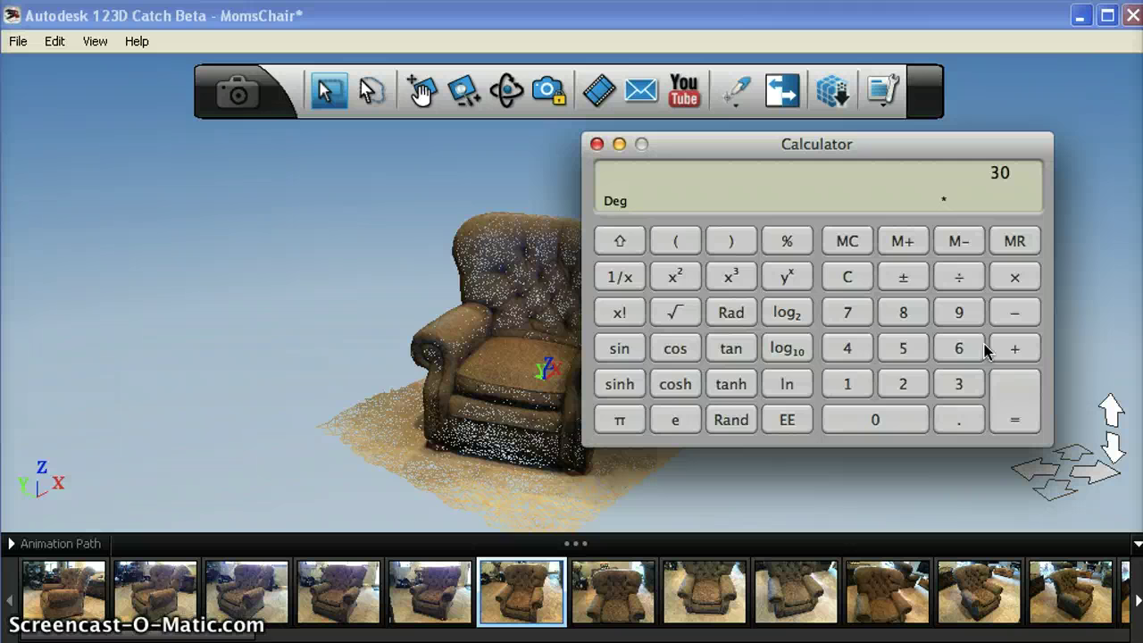
left_click(959, 420)
left_click(878, 425)
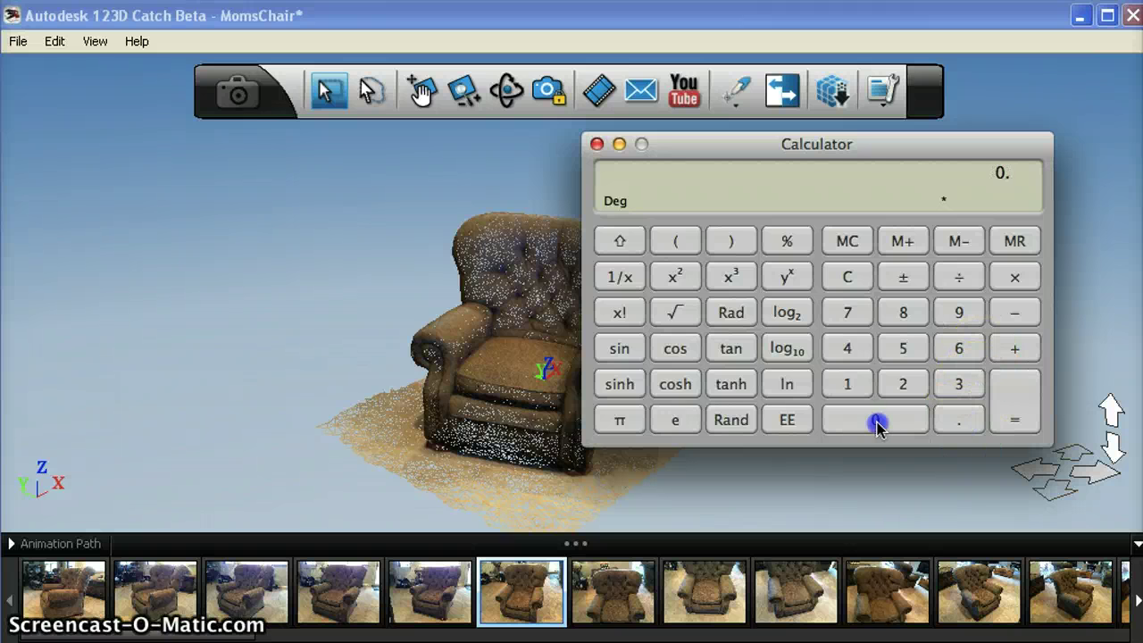
left_click(848, 349)
left_click(903, 384)
left_click(1015, 280)
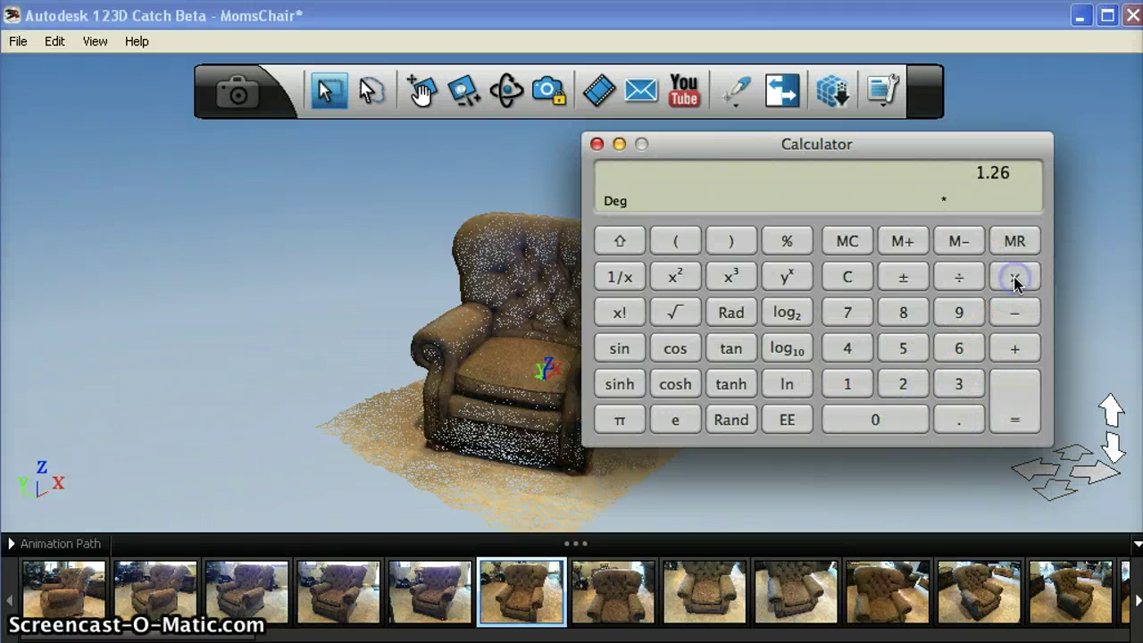
Multiply the product by 25.4 to convert the length from inches to millimetres, and close the Calculator.
left_click(903, 383)
left_click(903, 347)
left_click(956, 418)
left_click(844, 350)
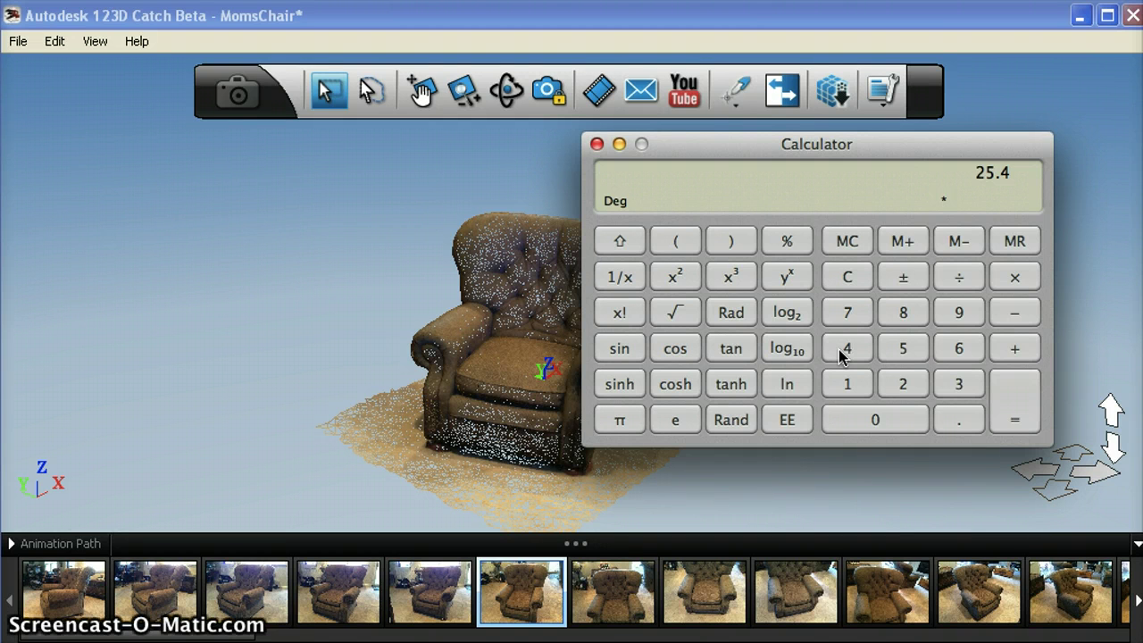
left_click(1016, 404)
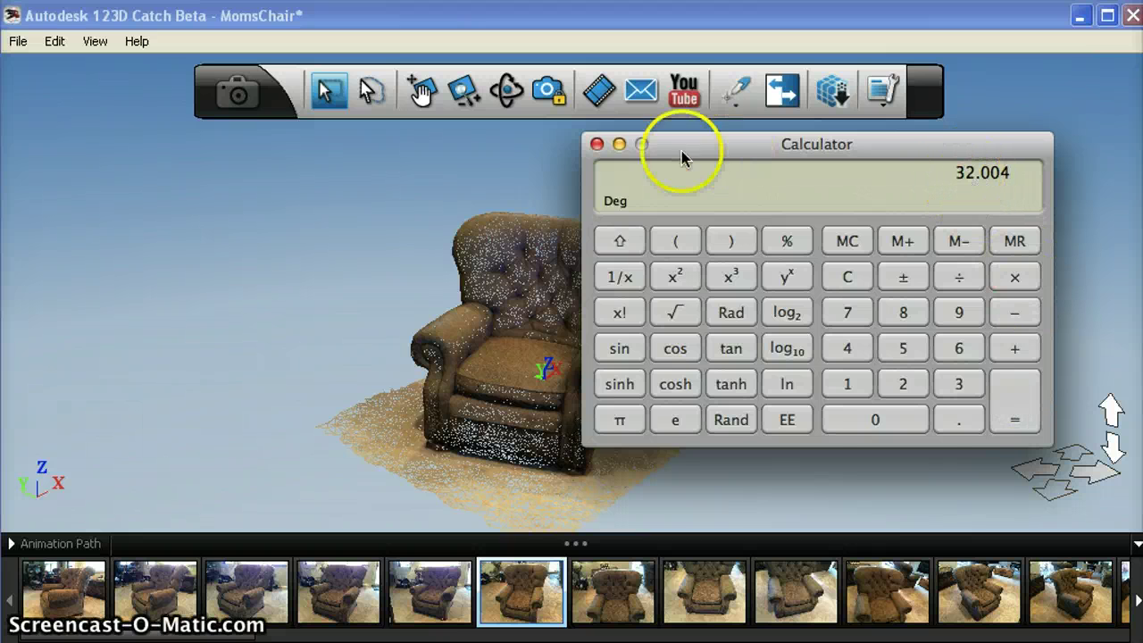
left_click_drag(724, 149, 1078, 158)
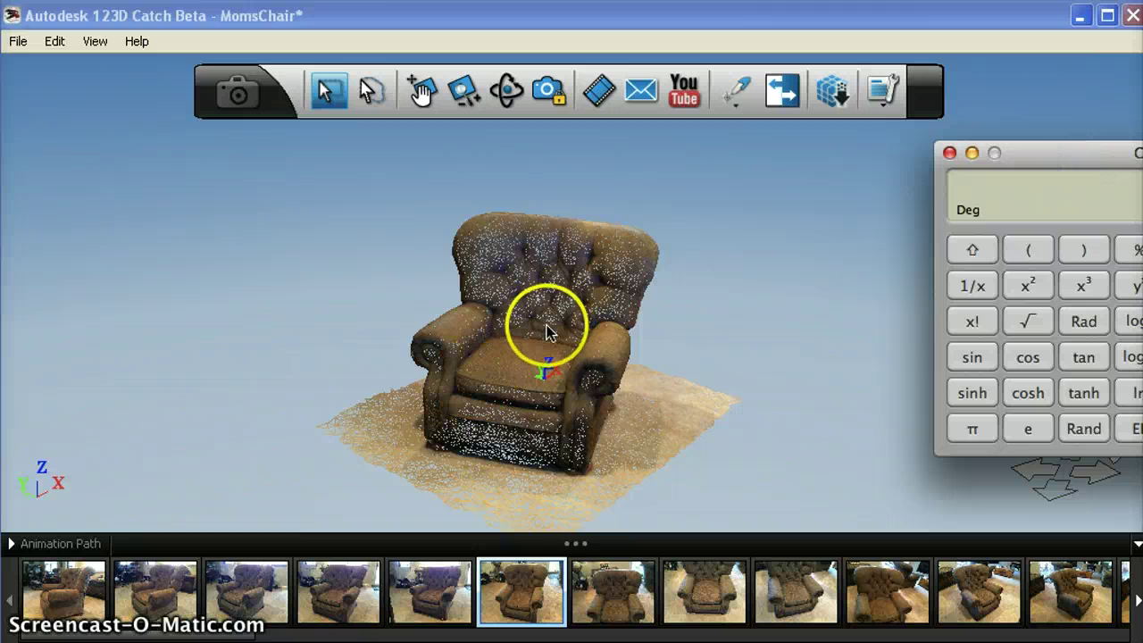
left_click(949, 153)
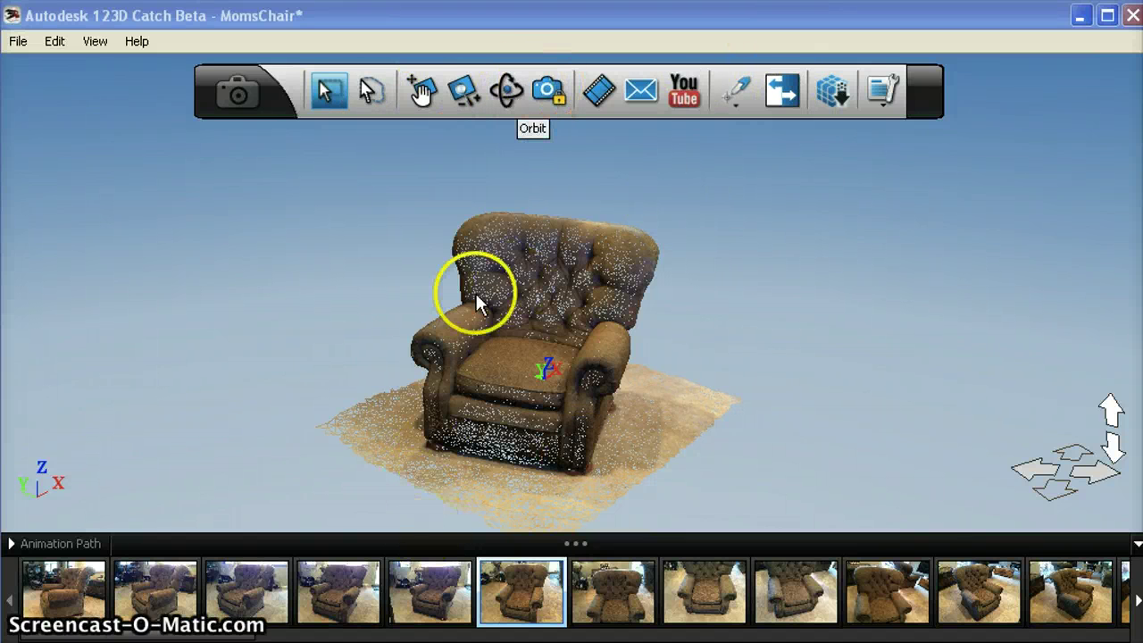
Lock the 3D view to the camera position of photo IMG_0220.
left_click(547, 92)
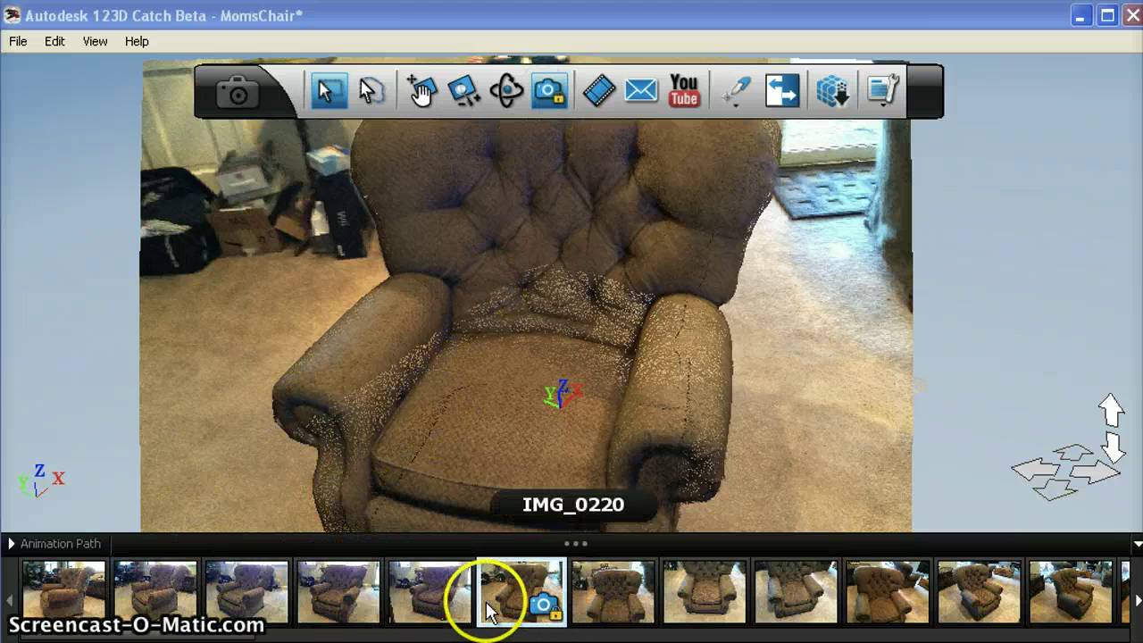
left_click(496, 611)
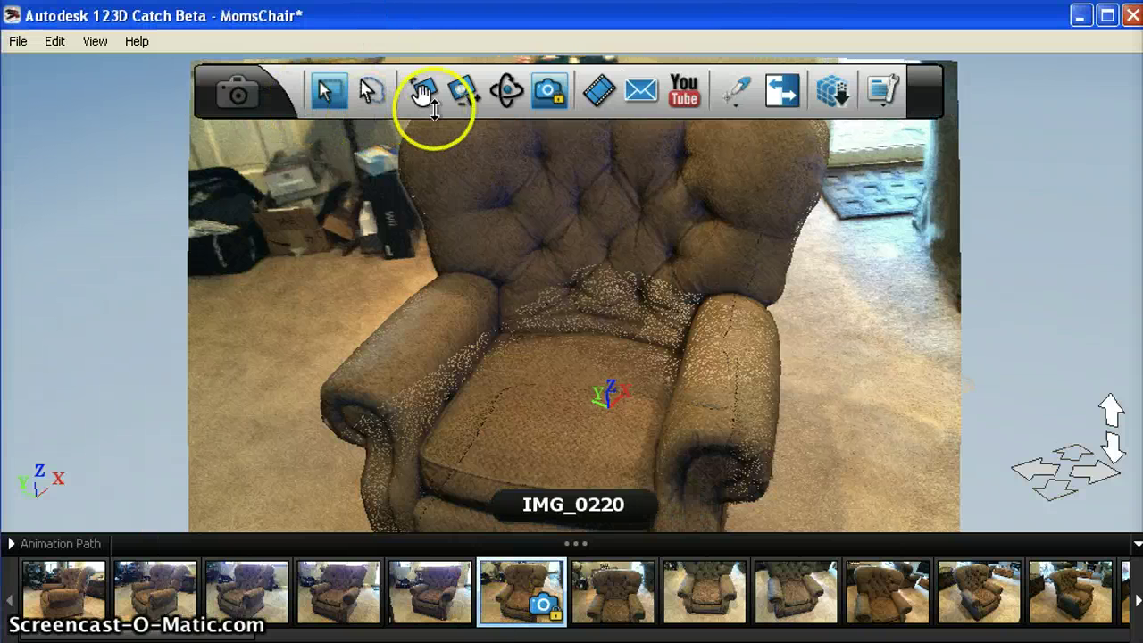
Create a reference point at the lower left front corner of the chair's upholstery, as seen in photo IMG_0220.
left_click(424, 91)
left_click_drag(531, 401, 531, 199)
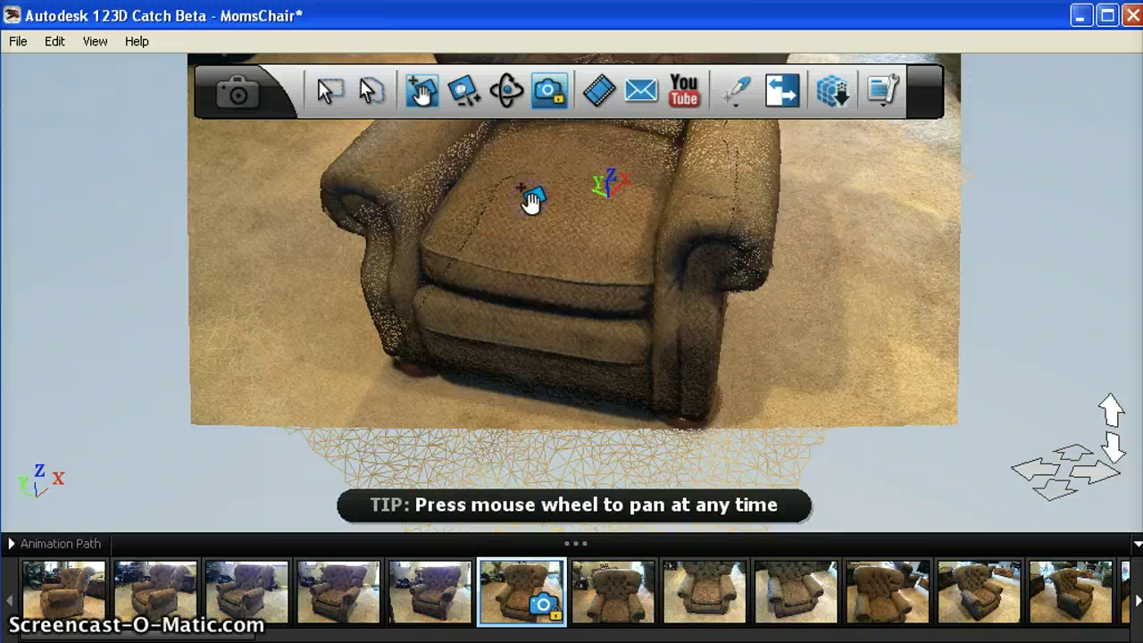
left_click(400, 365)
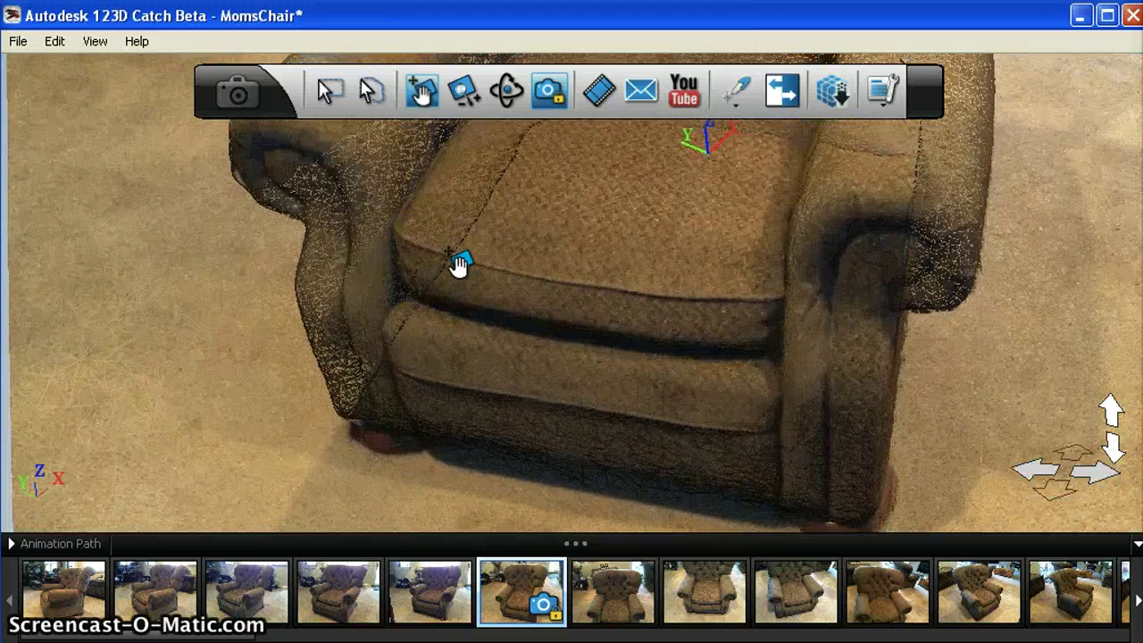
left_click_drag(540, 432, 659, 413)
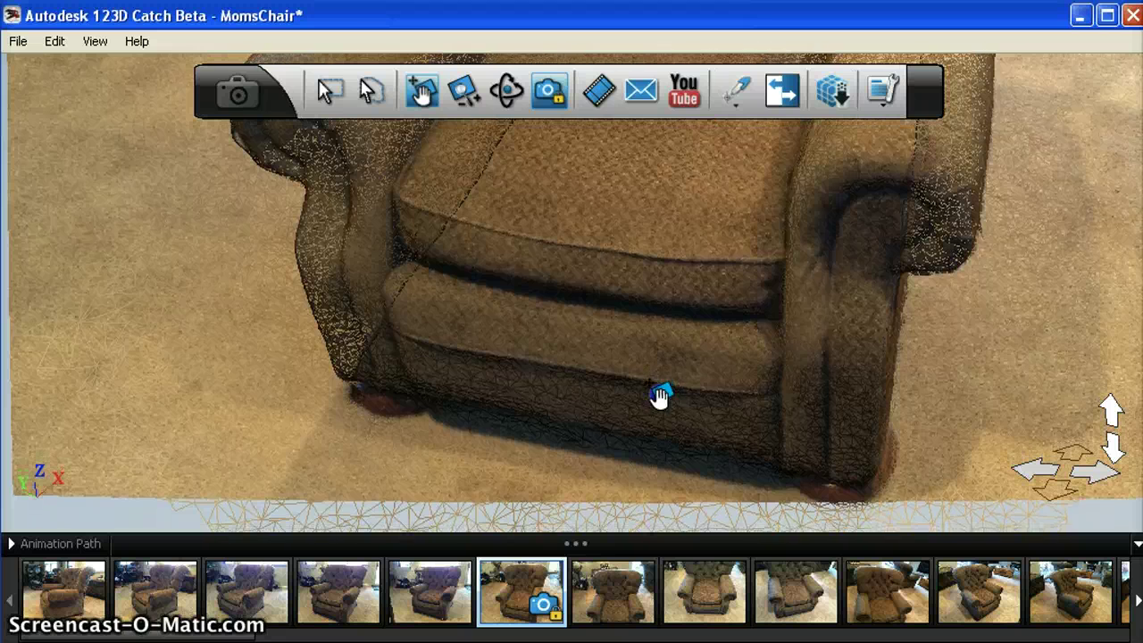
left_click_drag(661, 400, 342, 377)
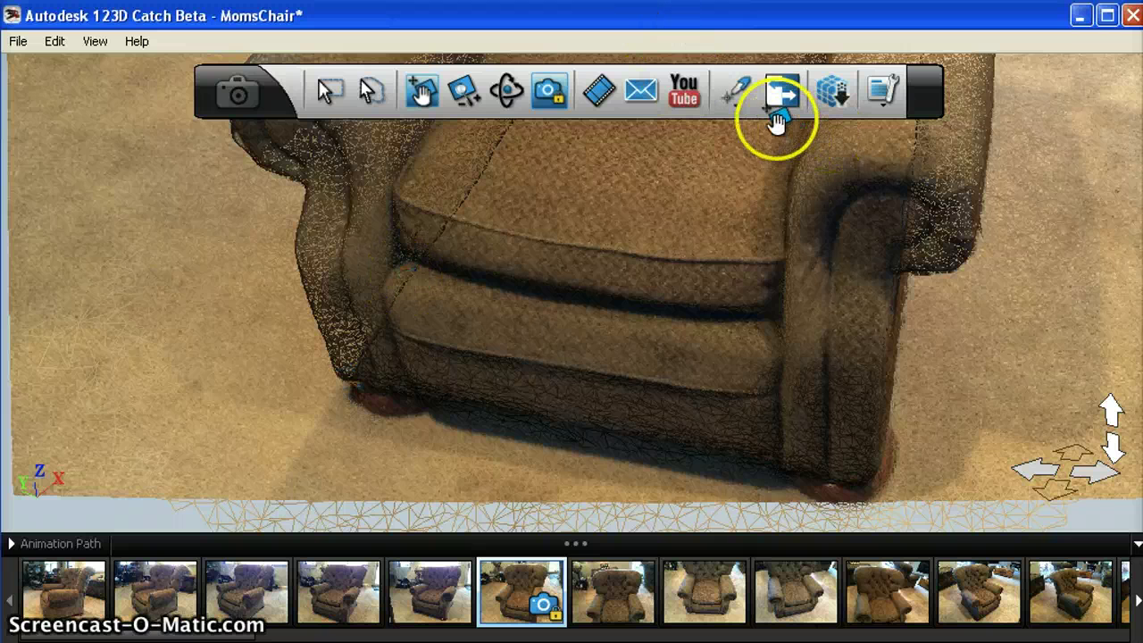
left_click(740, 94)
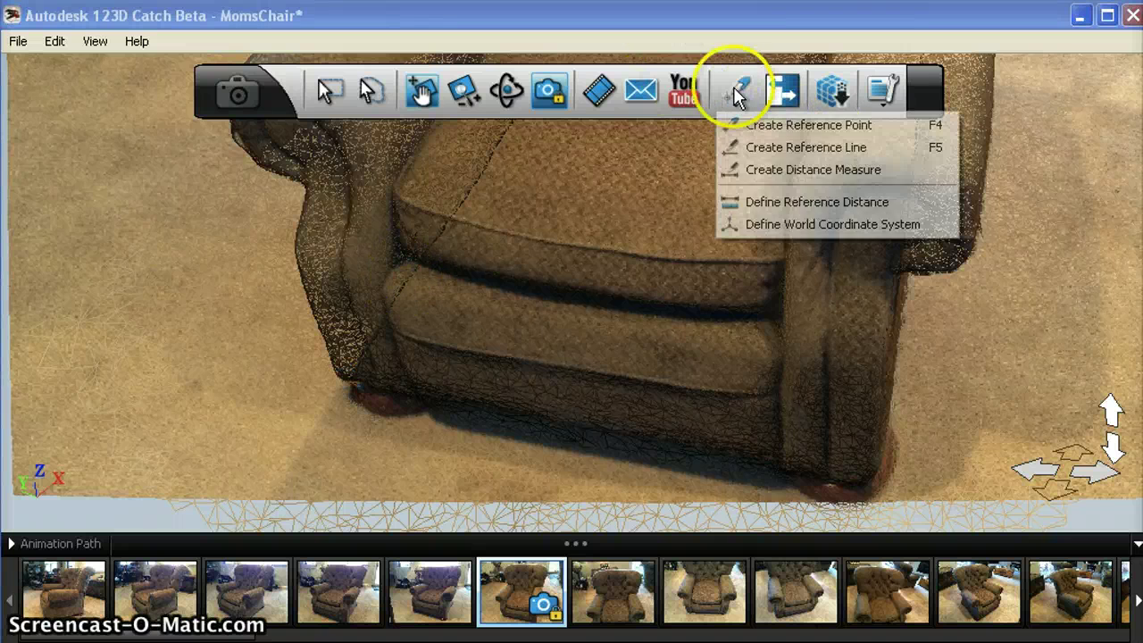
left_click(790, 130)
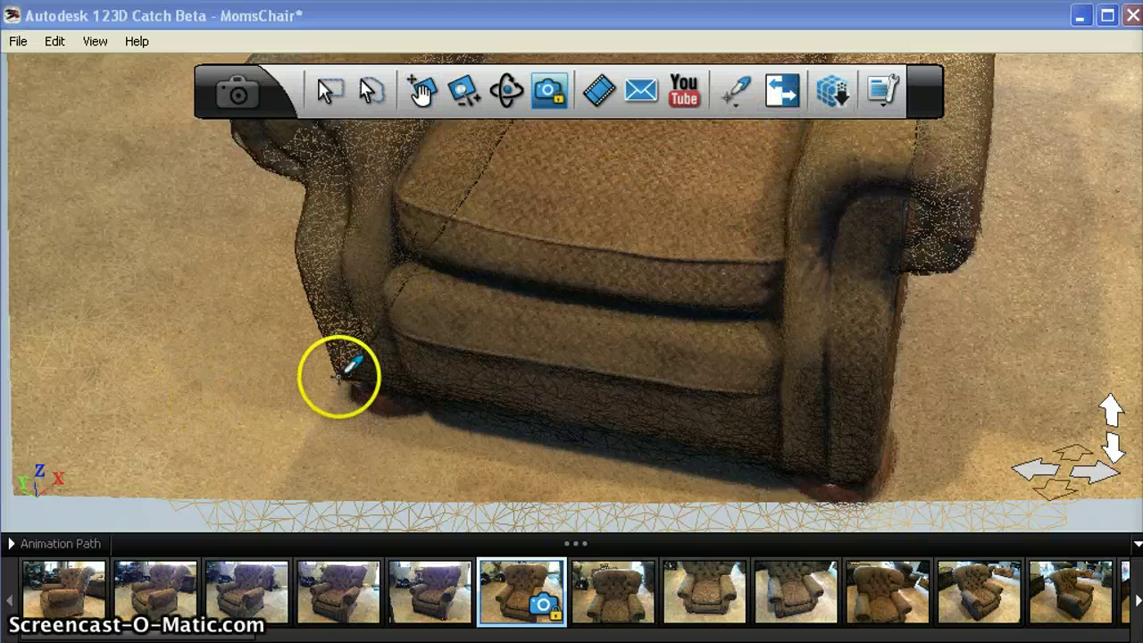
left_click(337, 376)
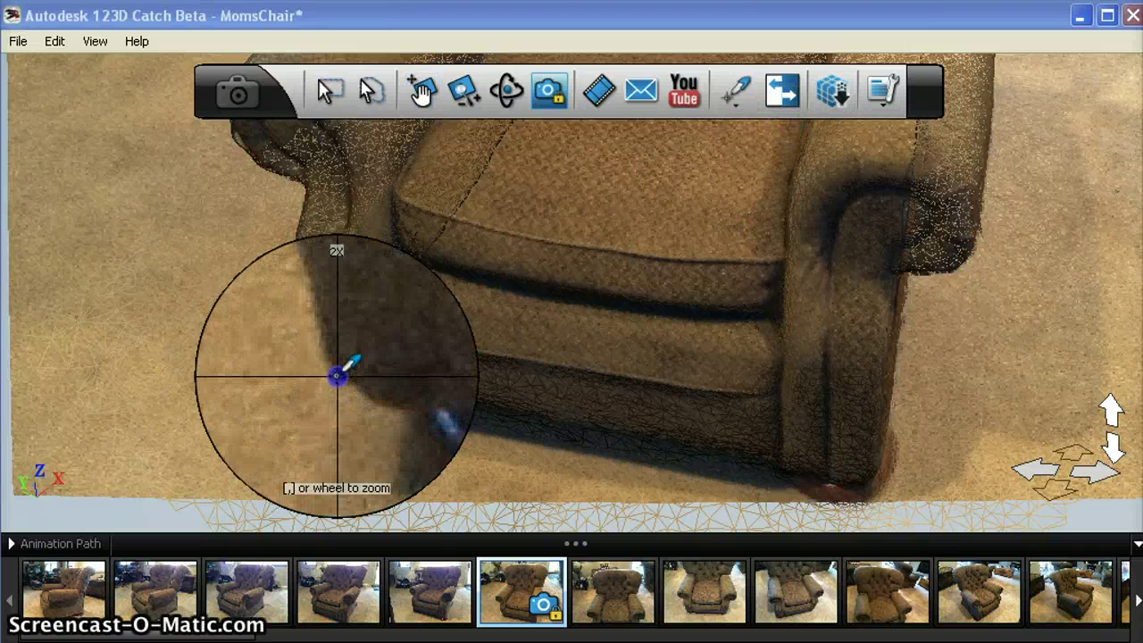
left_click_drag(337, 376, 337, 376)
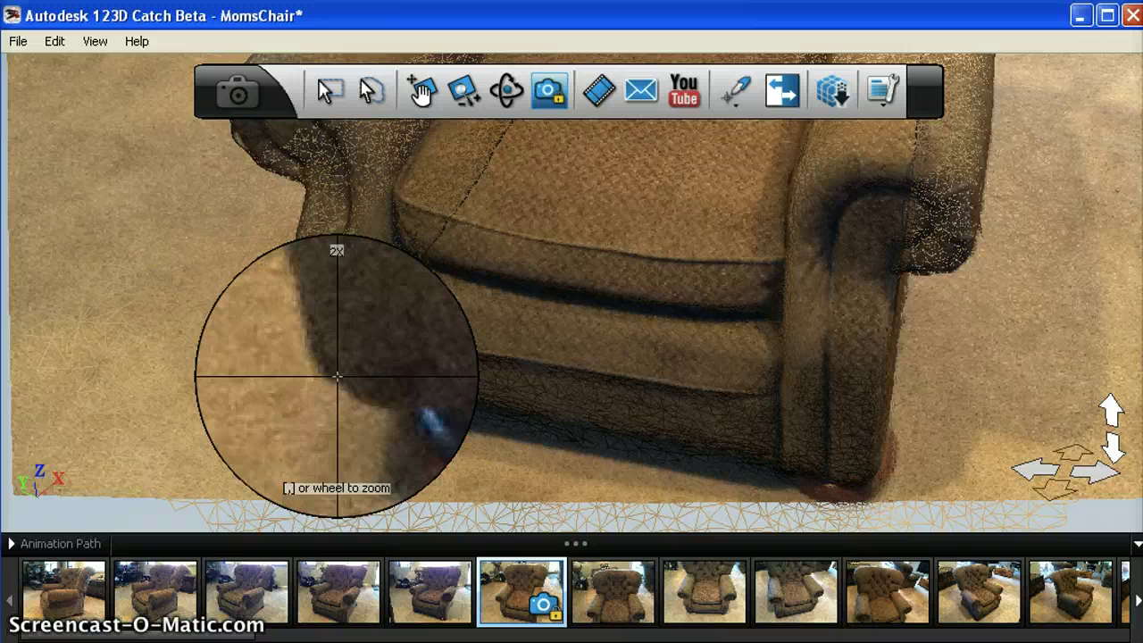
left_click(375, 388)
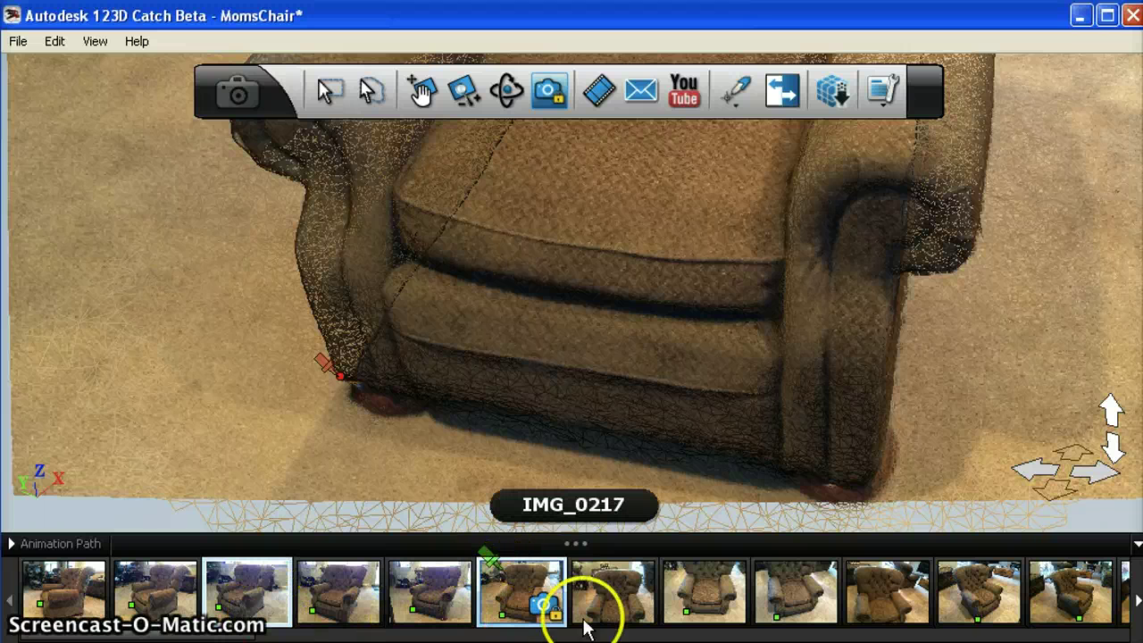
Mark the same lower chair corner for the reference point in photos IMG_0225 and IMG_0216.
left_click(986, 607)
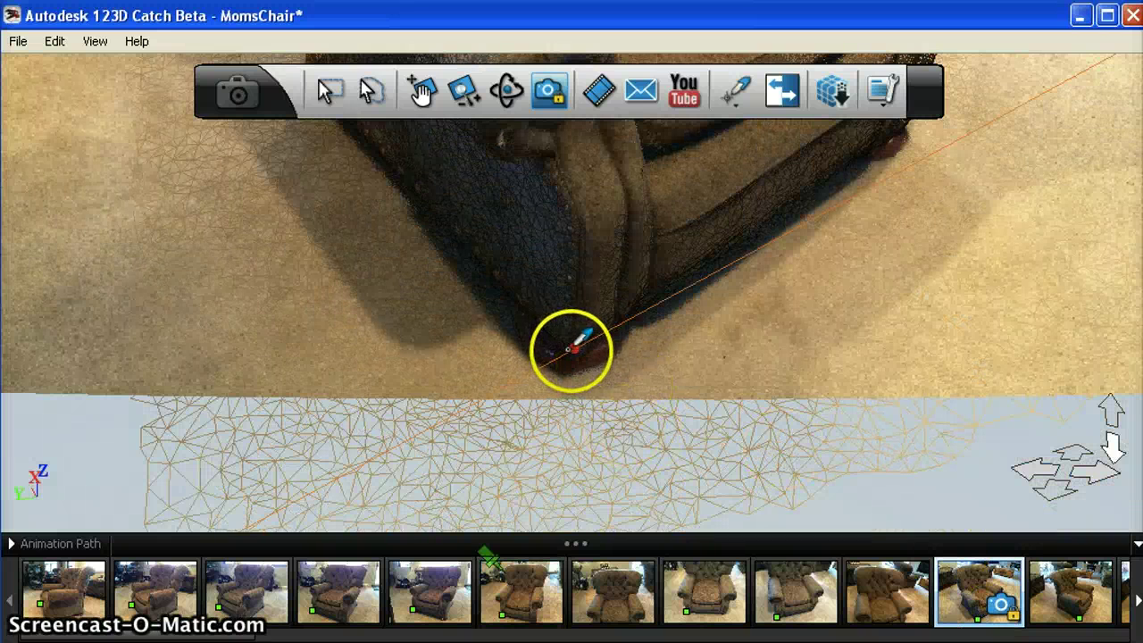
left_click(577, 351)
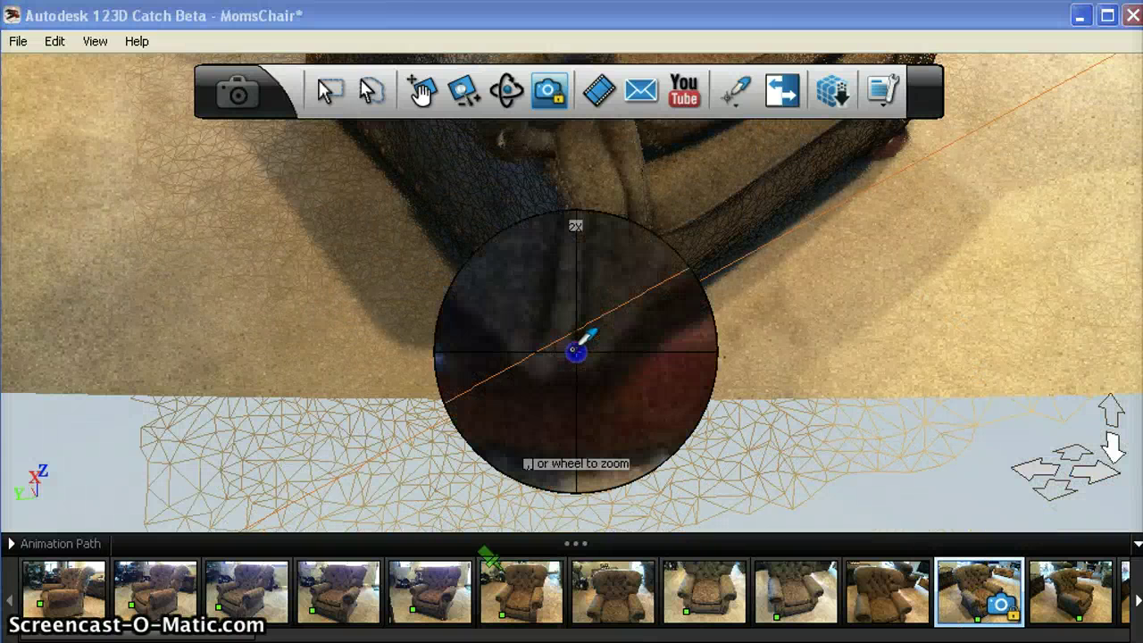
left_click_drag(576, 354, 571, 354)
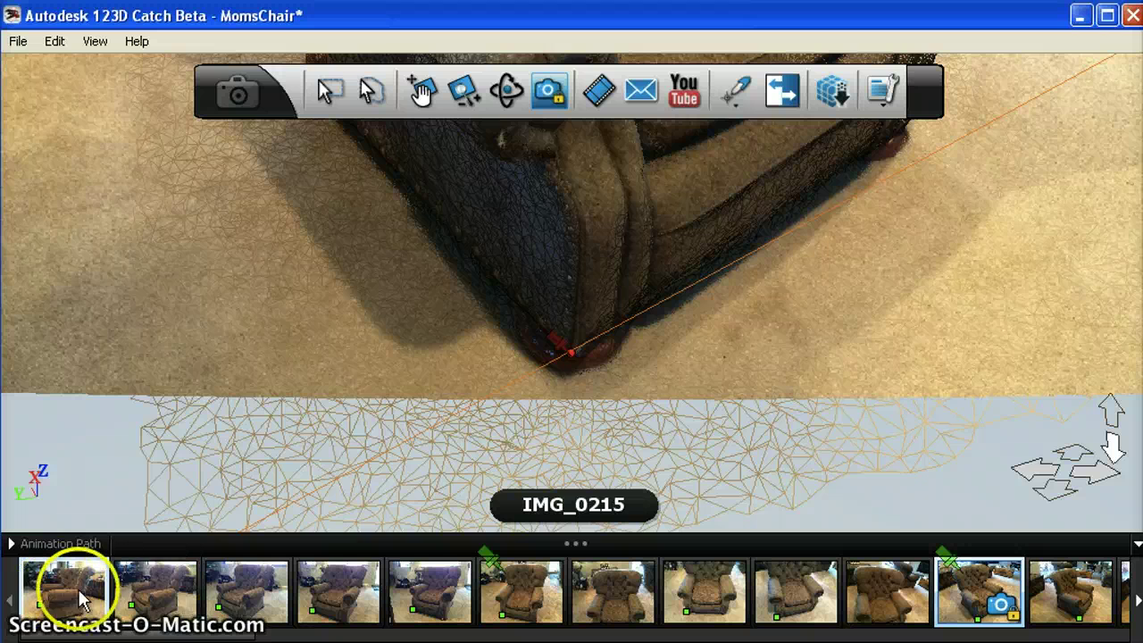
left_click(136, 603)
mouse_move(576, 353)
left_mouse_down()
mouse_move(587, 339)
mouse_move(576, 350)
left_mouse_up()
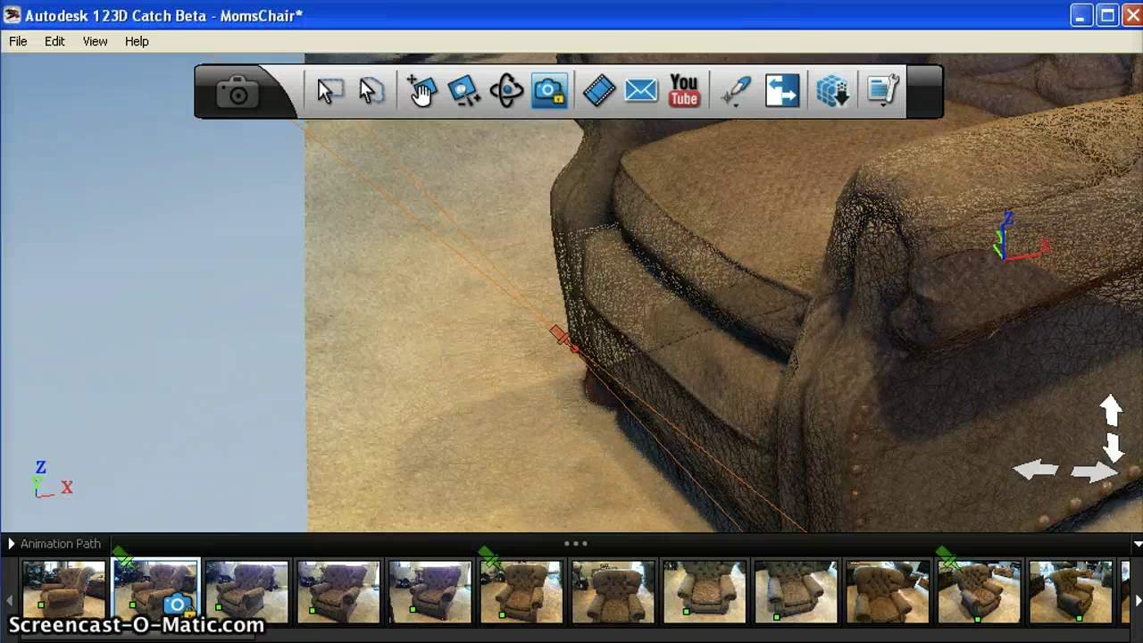
Mark the first reference point's chair corner in photo IMG_0229 as well.
left_click(1133, 593)
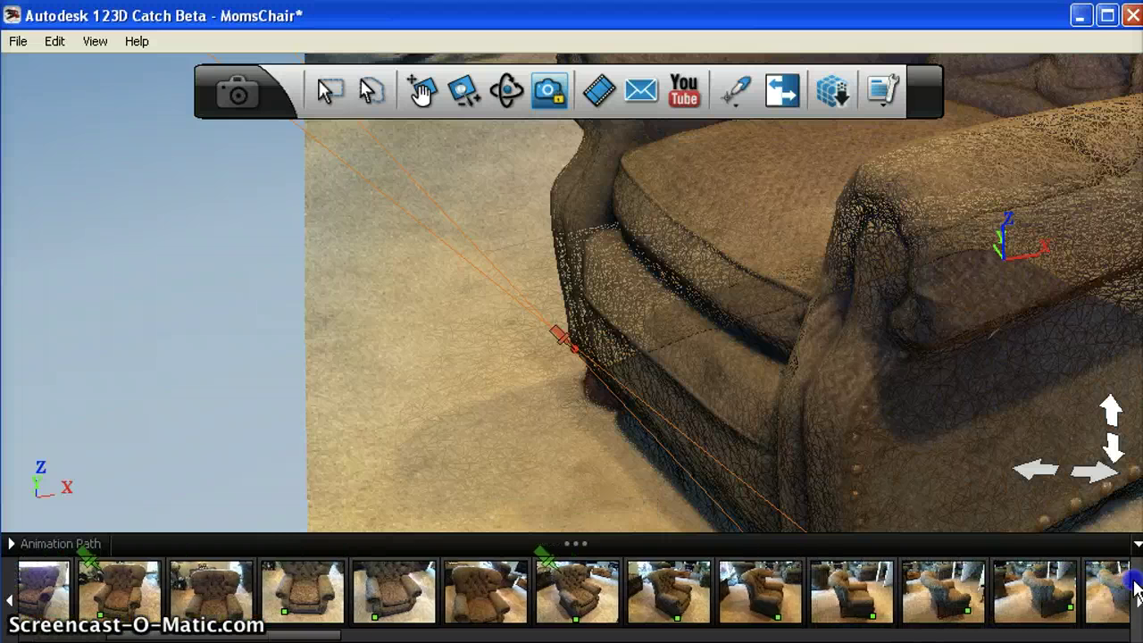
left_click(902, 603)
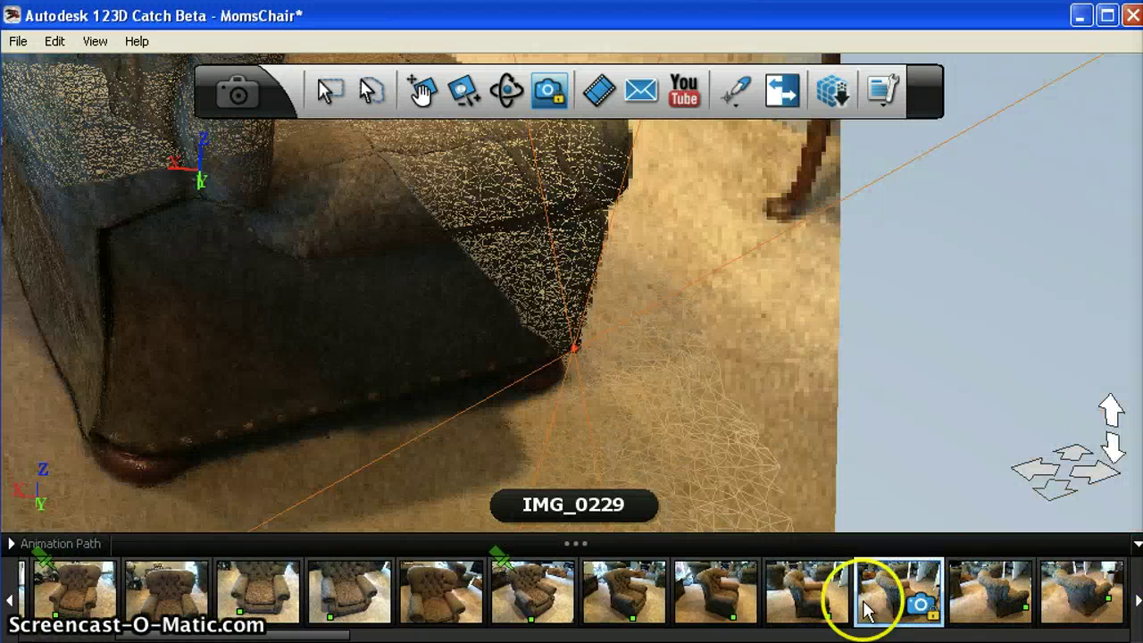
left_click_drag(576, 347, 576, 347)
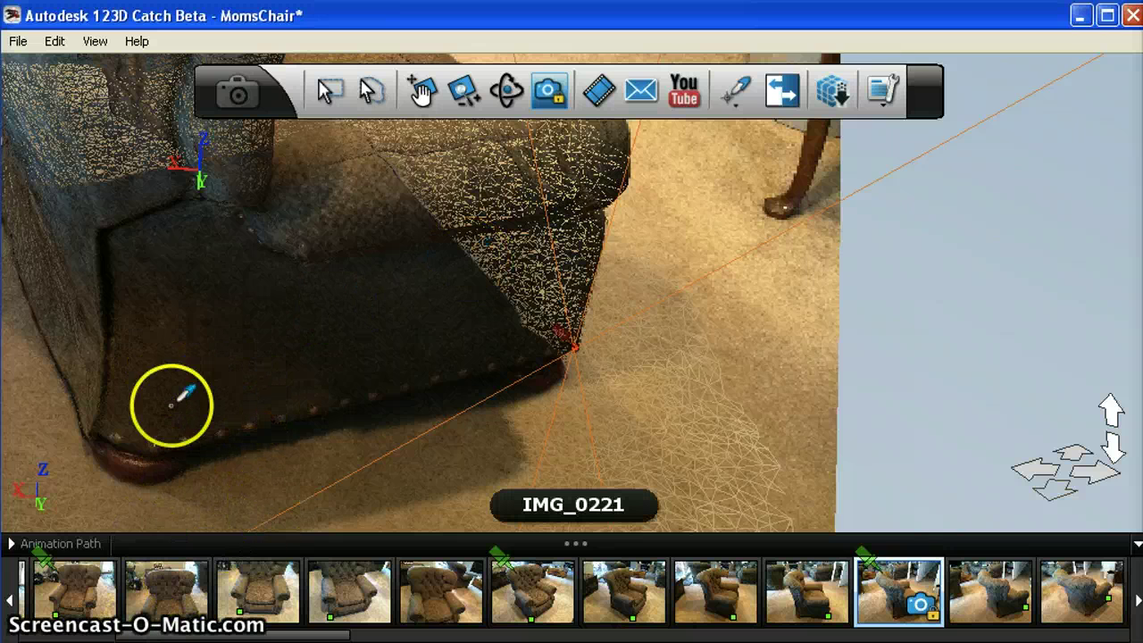
left_click(351, 609)
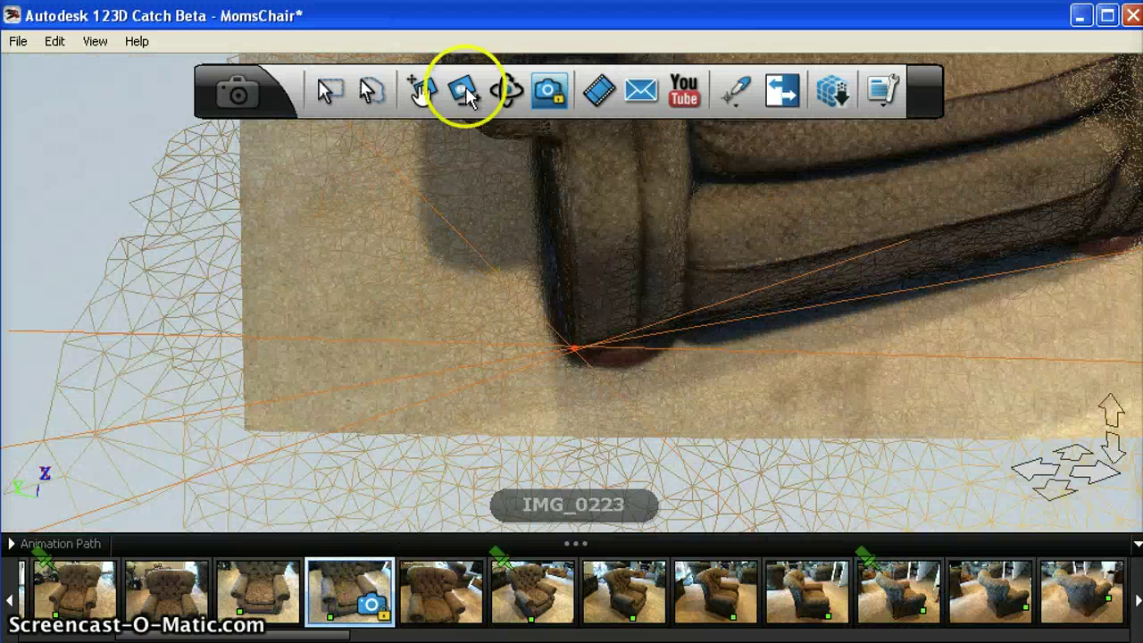
left_click(424, 90)
left_click_drag(862, 302, 728, 301)
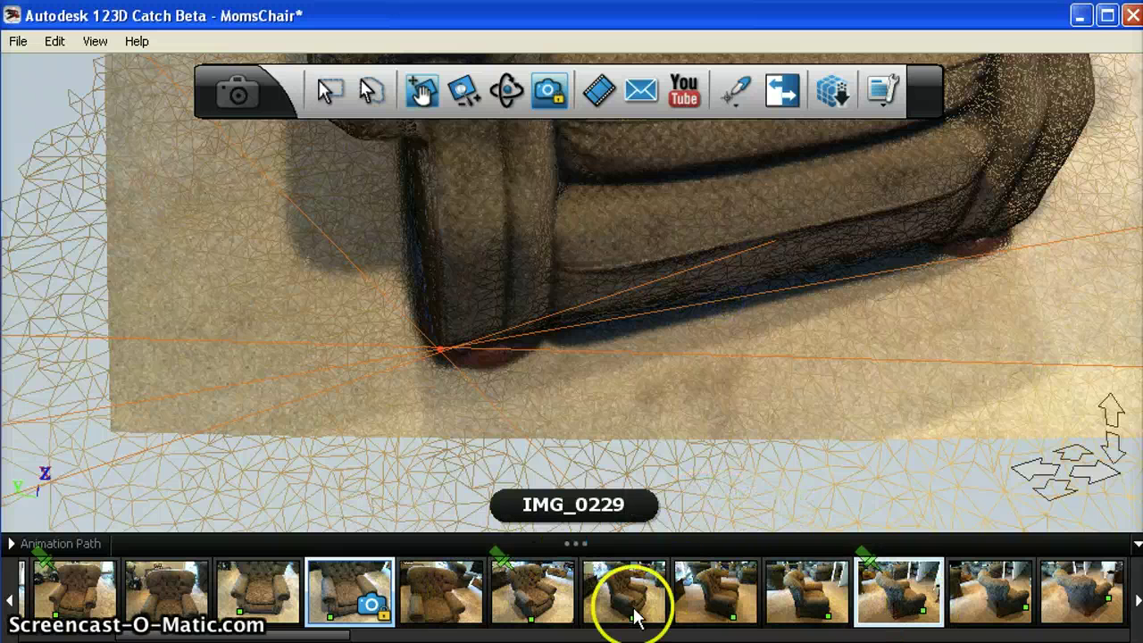
Lock the 3D view to photo IMG_0220 and frame both lower front corners of the chair.
left_click(66, 596)
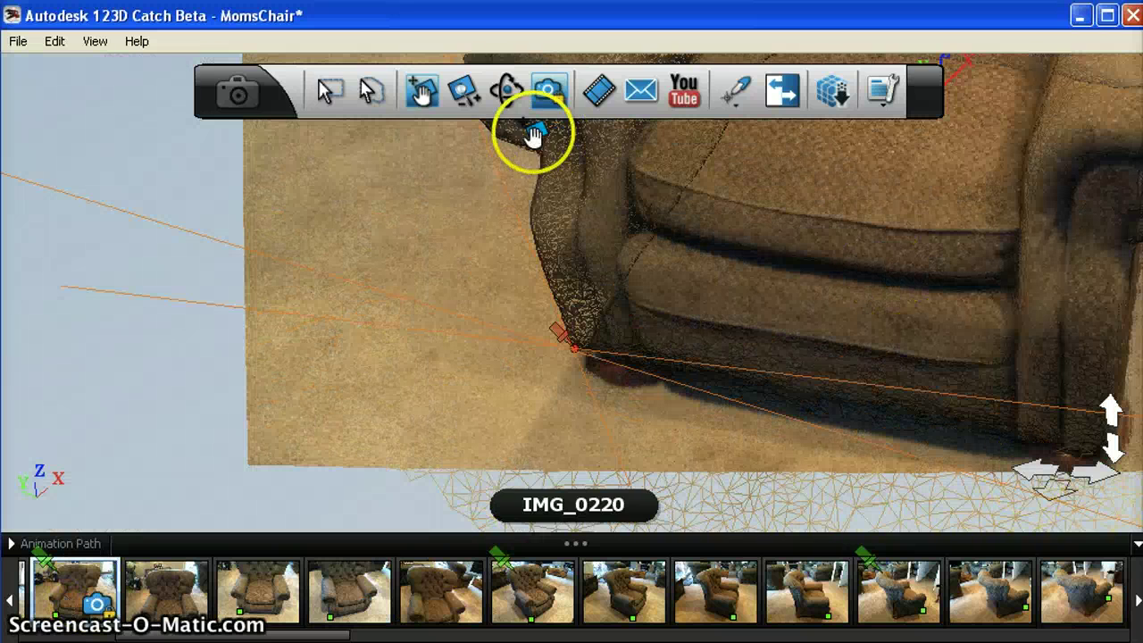
left_click(422, 89)
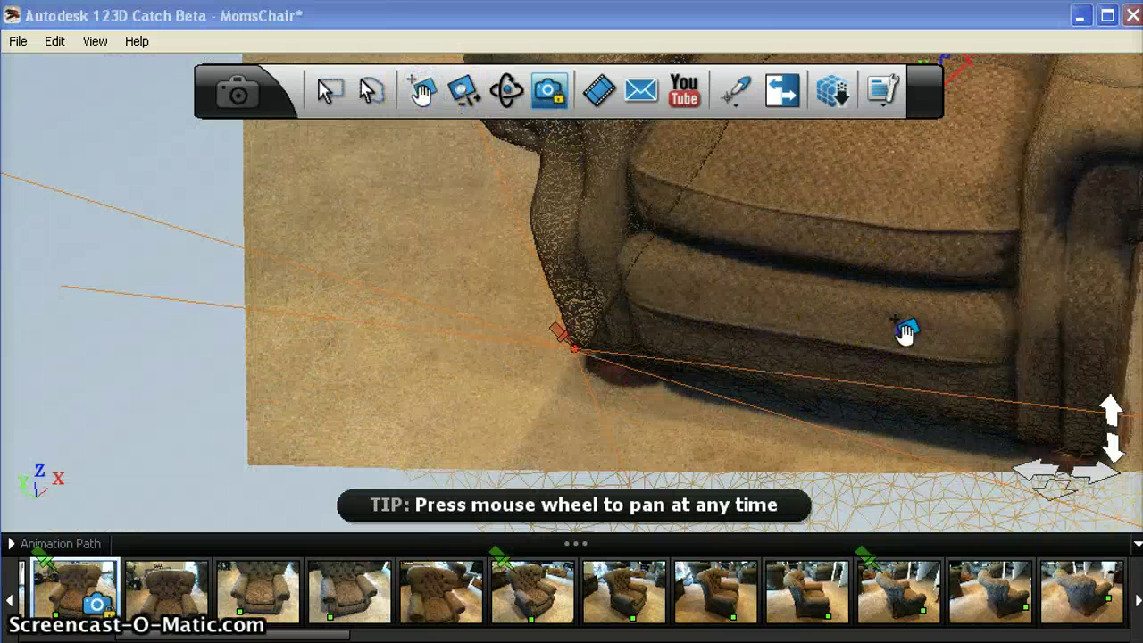
left_click_drag(801, 286, 641, 277)
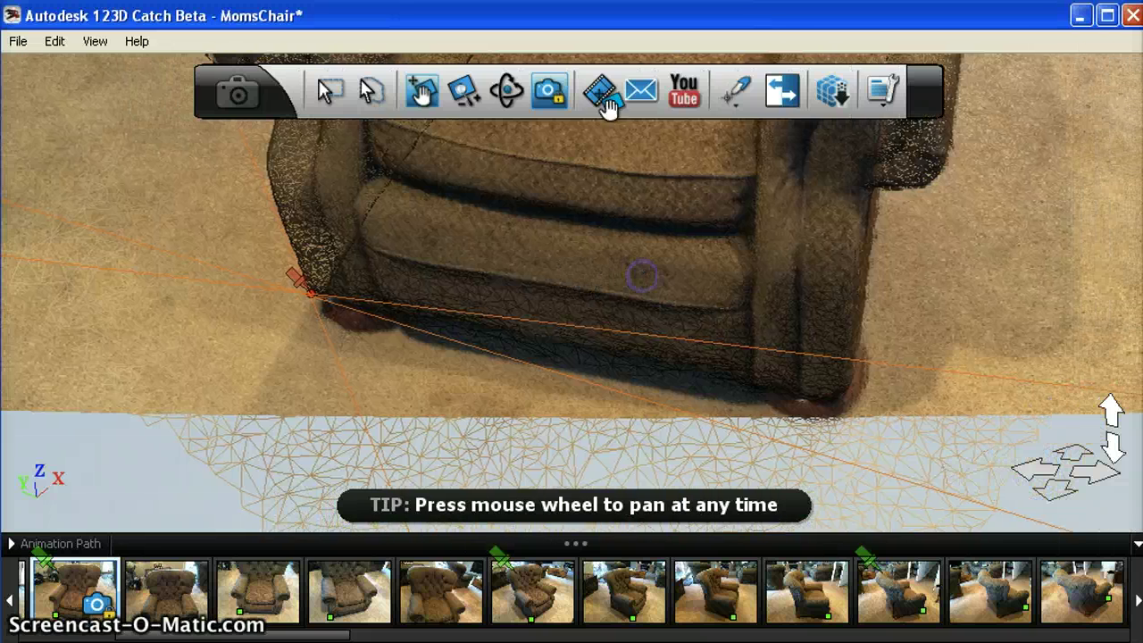
left_click(737, 92)
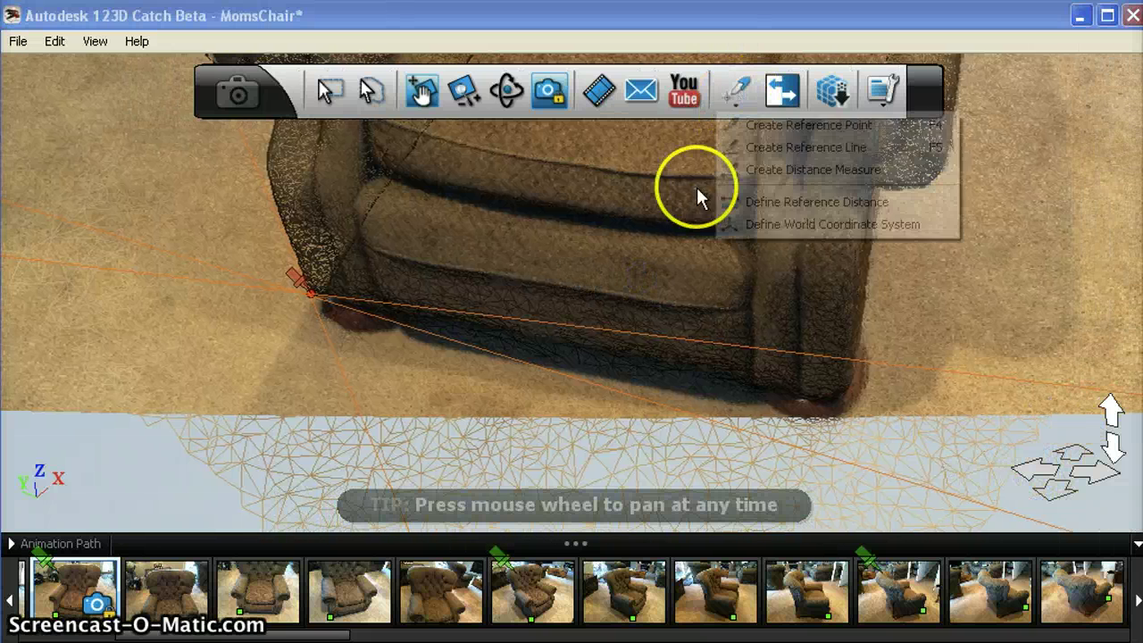
left_click(781, 130)
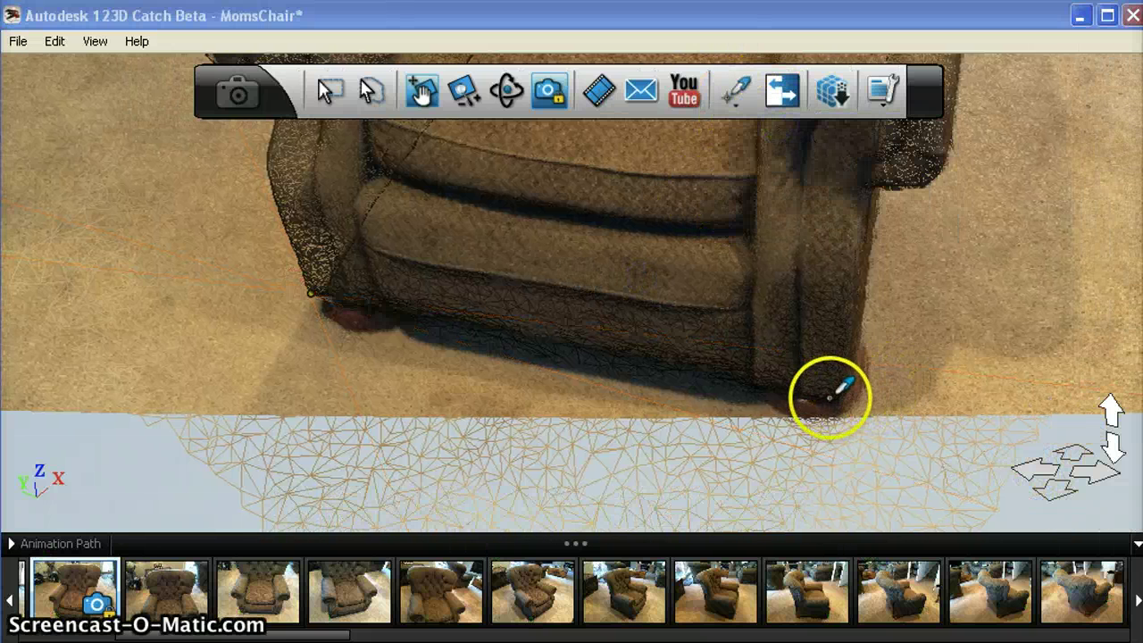
left_click(841, 398)
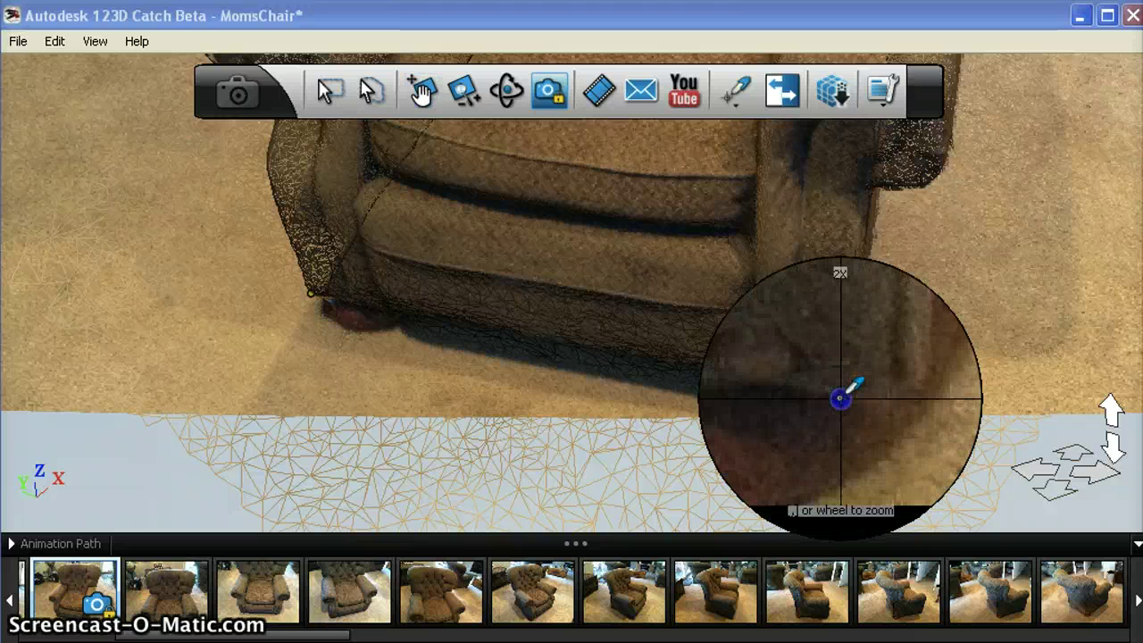
left_click_drag(842, 399, 847, 399)
left_click(737, 95)
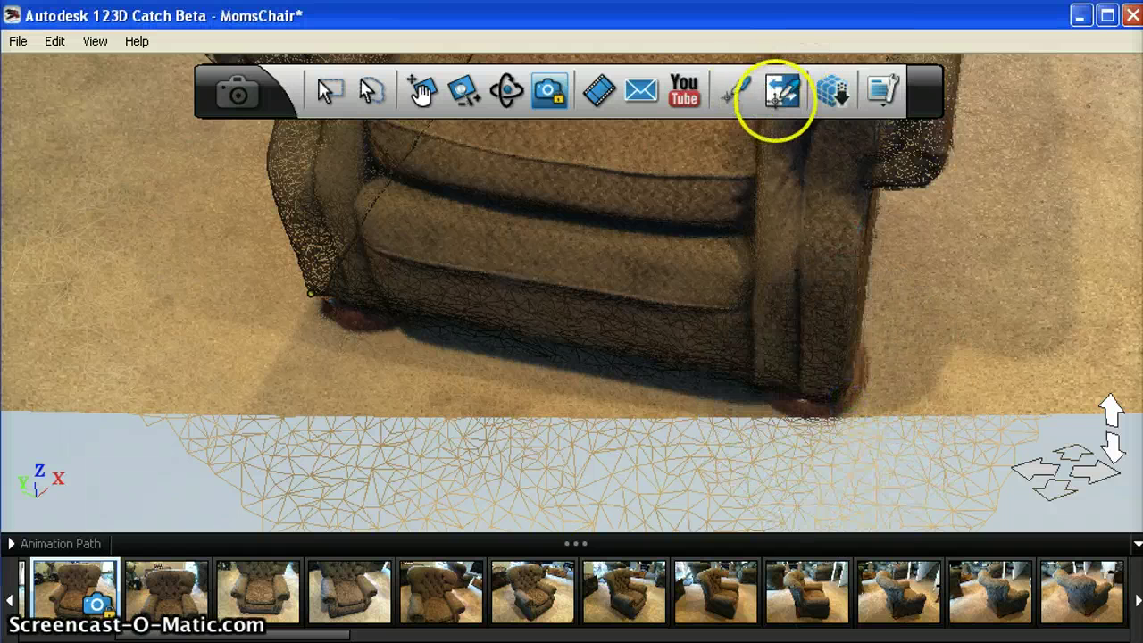
Create a second reference point at the chair's lower right front corner in photo IMG_0220 and match it in photo IMG_0222.
left_click(738, 103)
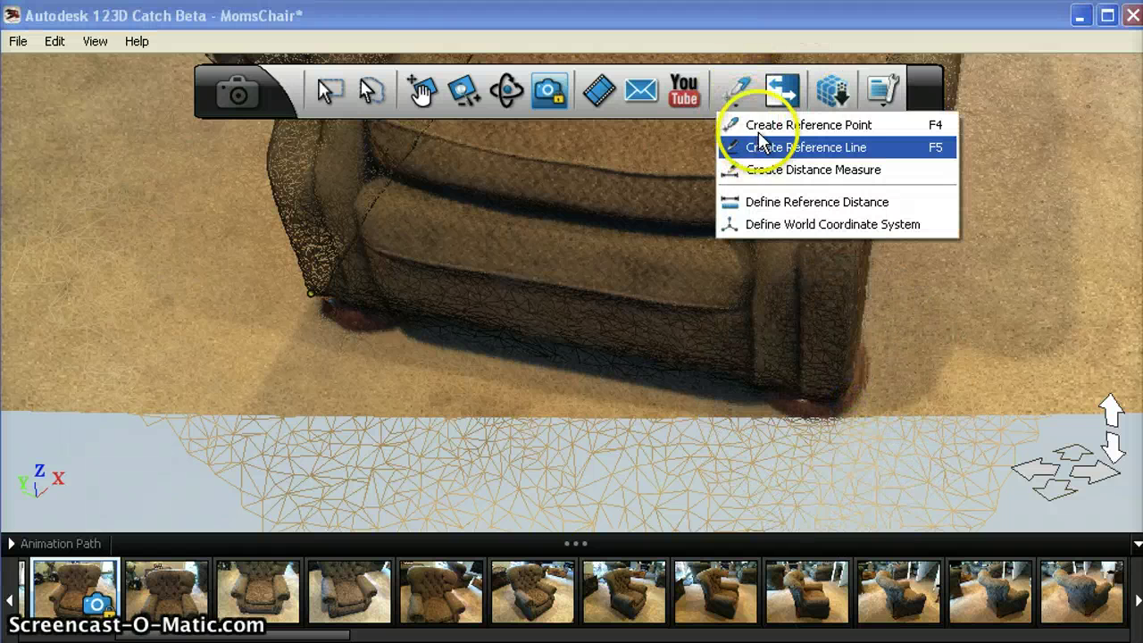
left_click(759, 134)
left_click_drag(838, 395, 843, 400)
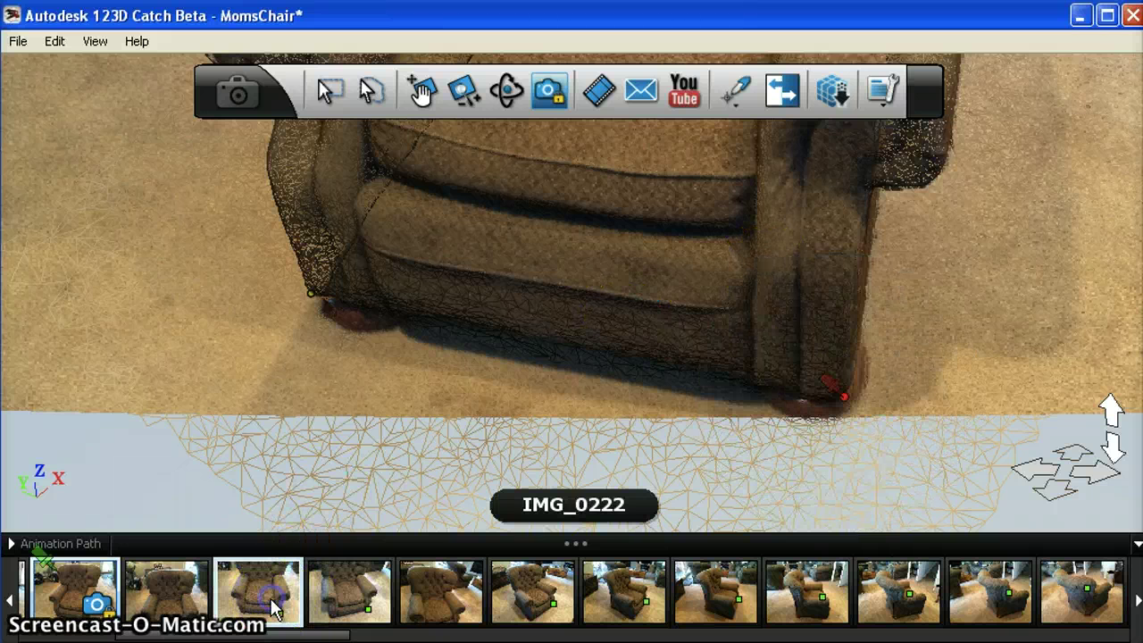
left_click(273, 608)
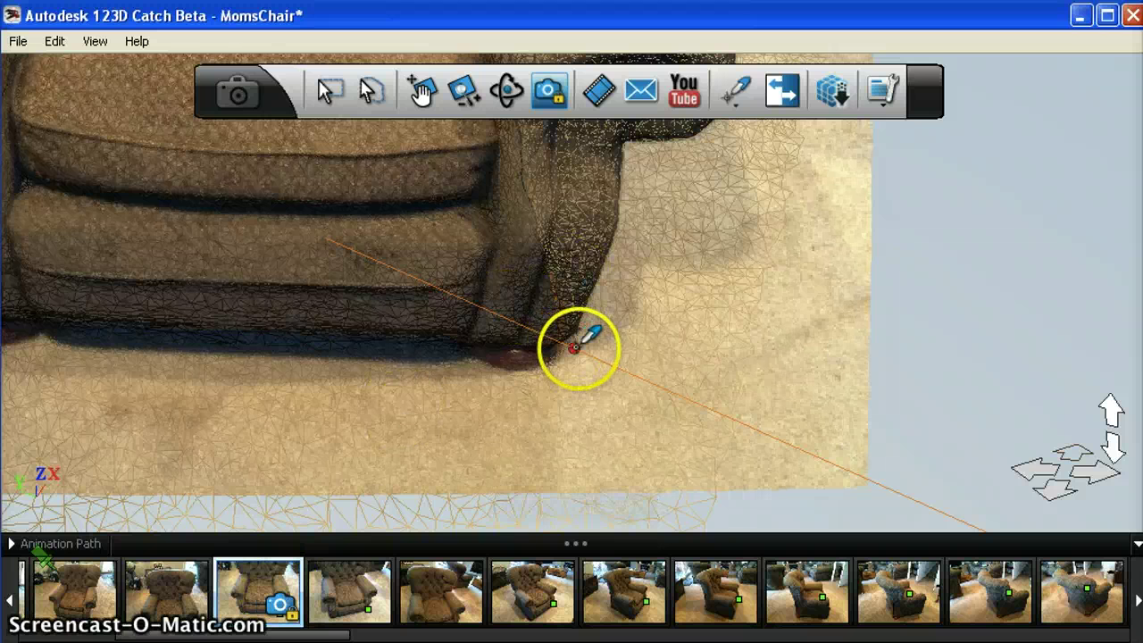
left_click_drag(573, 348, 565, 344)
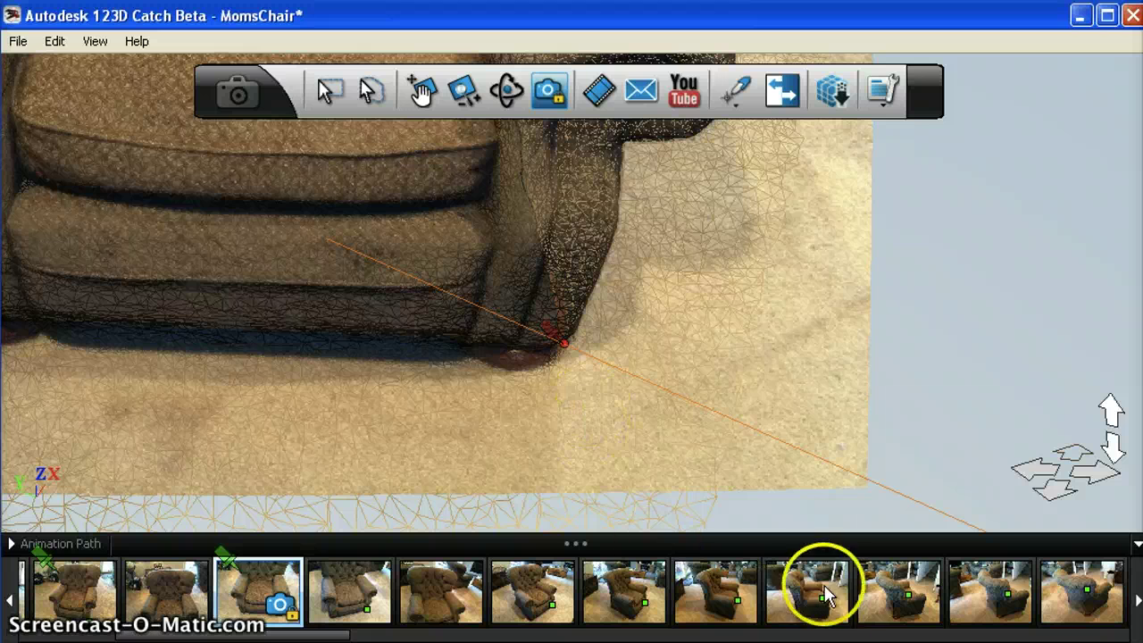
Mark the second reference point at the same chair corner in photo IMG_0239.
left_click(542, 596)
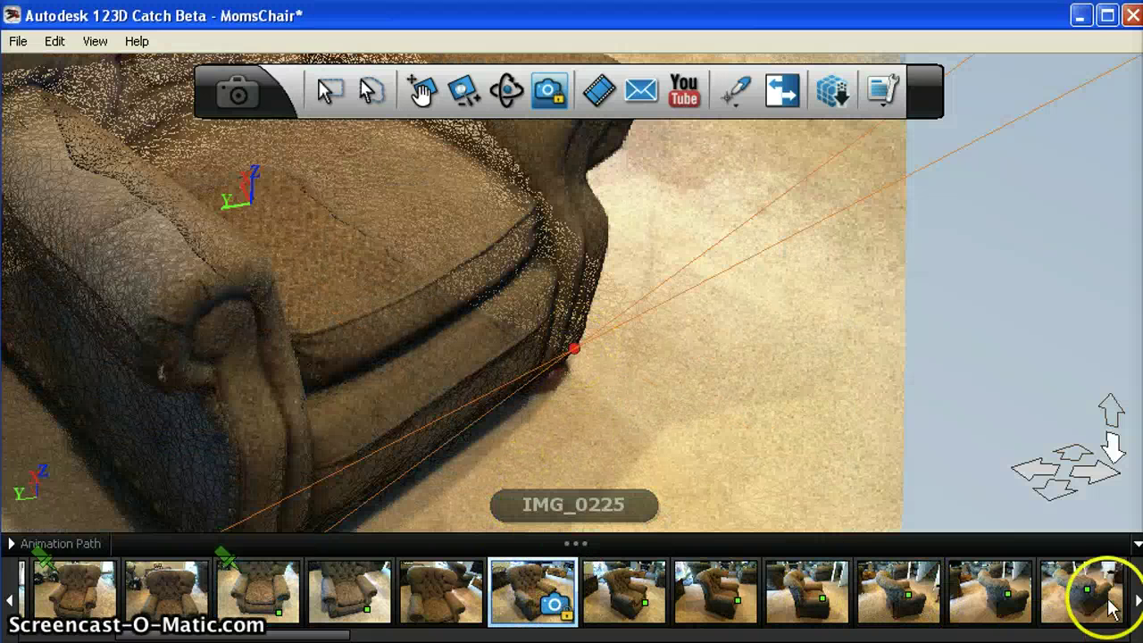
left_click(1134, 600)
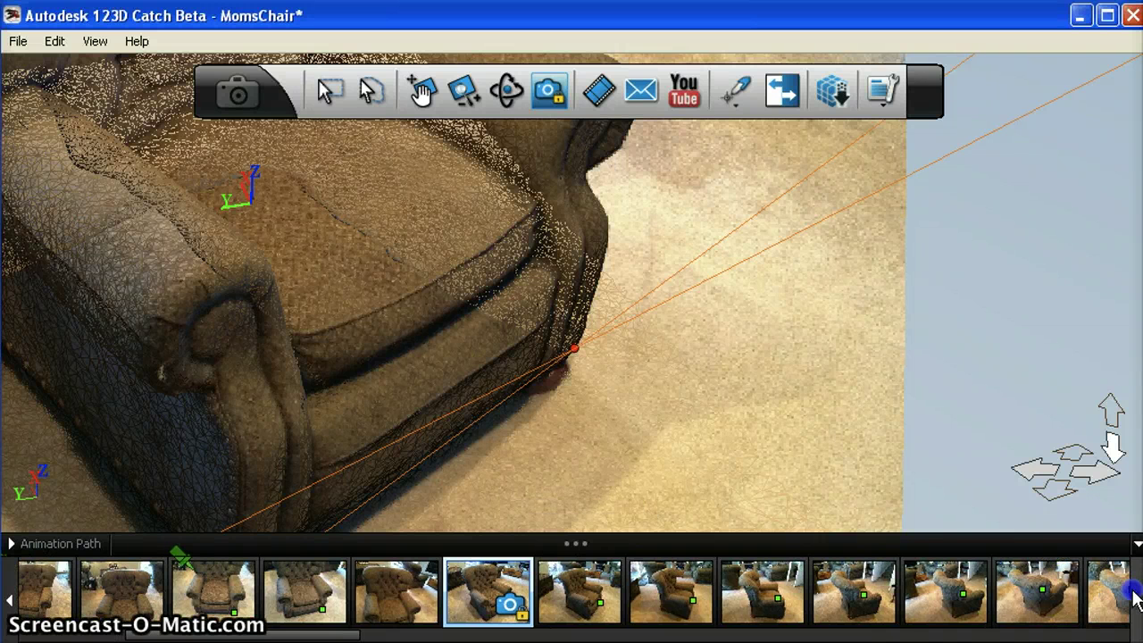
left_click(1110, 593)
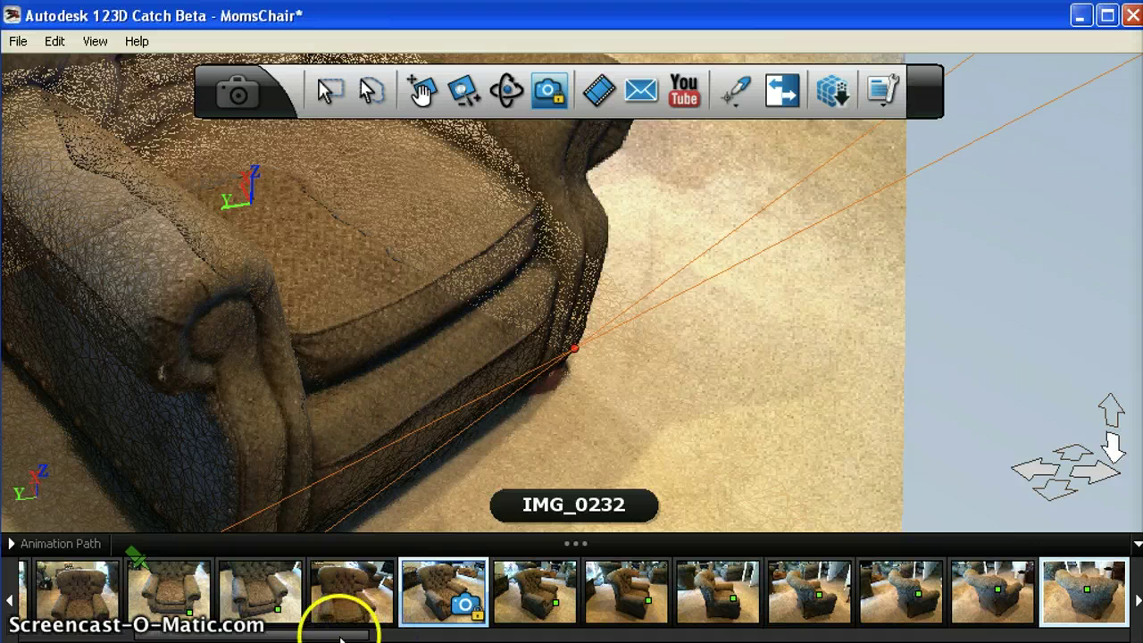
left_click_drag(340, 637, 594, 636)
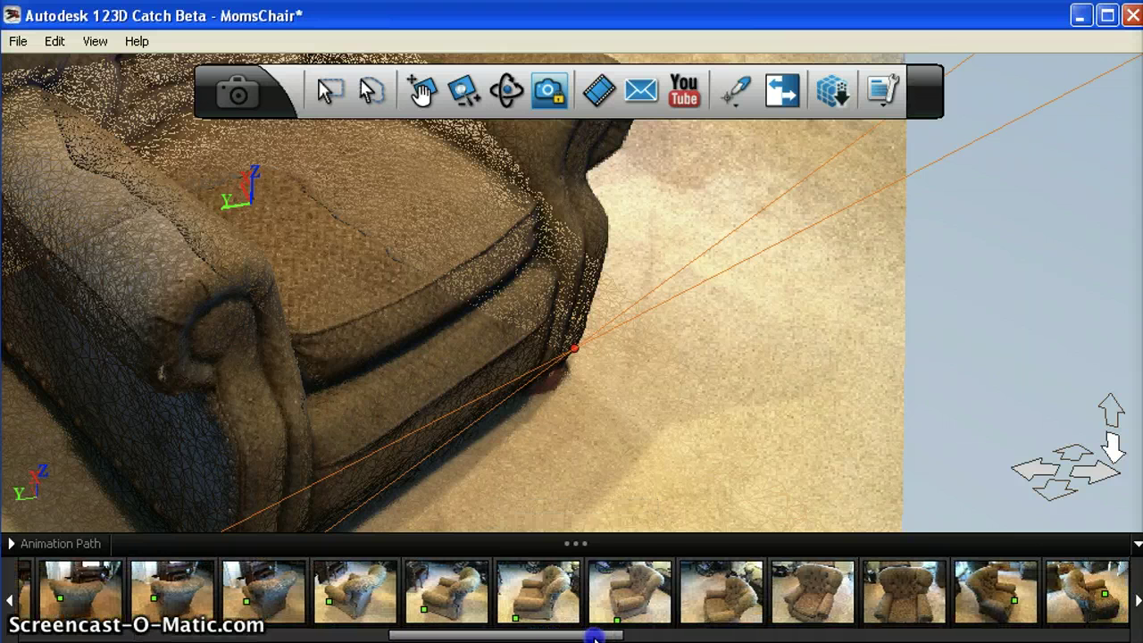
left_click(540, 595)
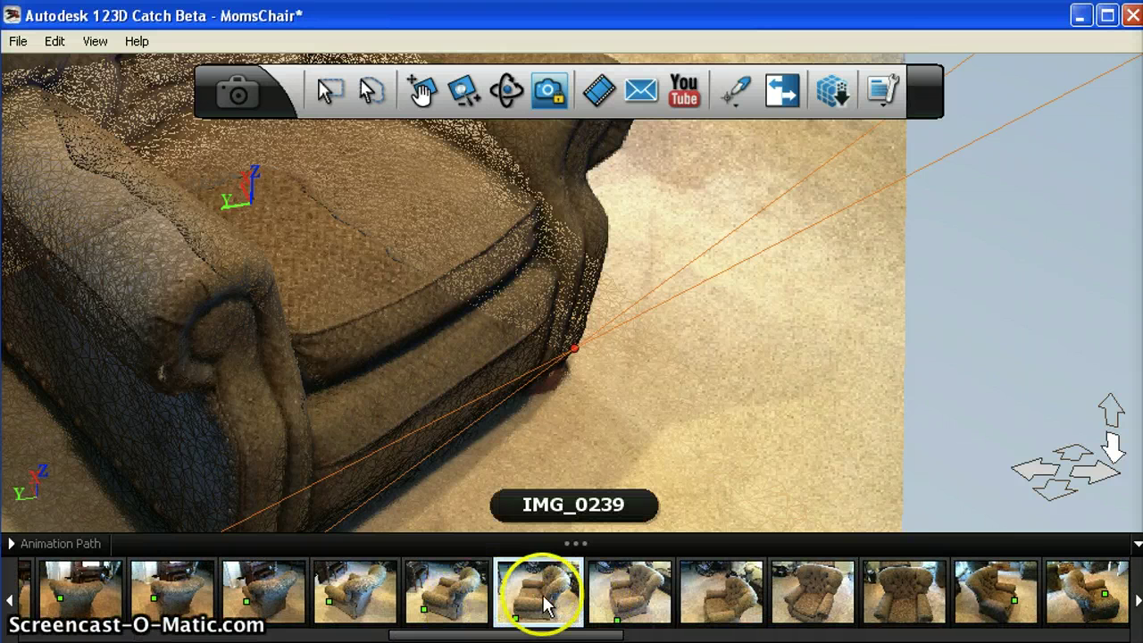
left_click(576, 347)
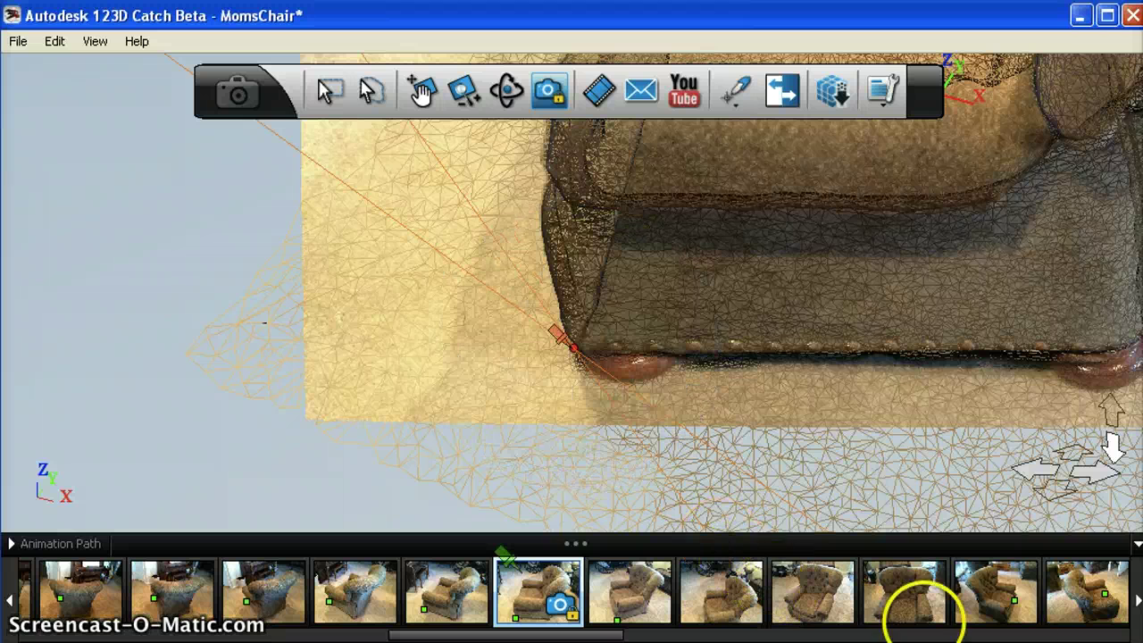
Mark the second reference point at the chair's far lower front corner in photo IMG_0248.
left_click(1016, 605)
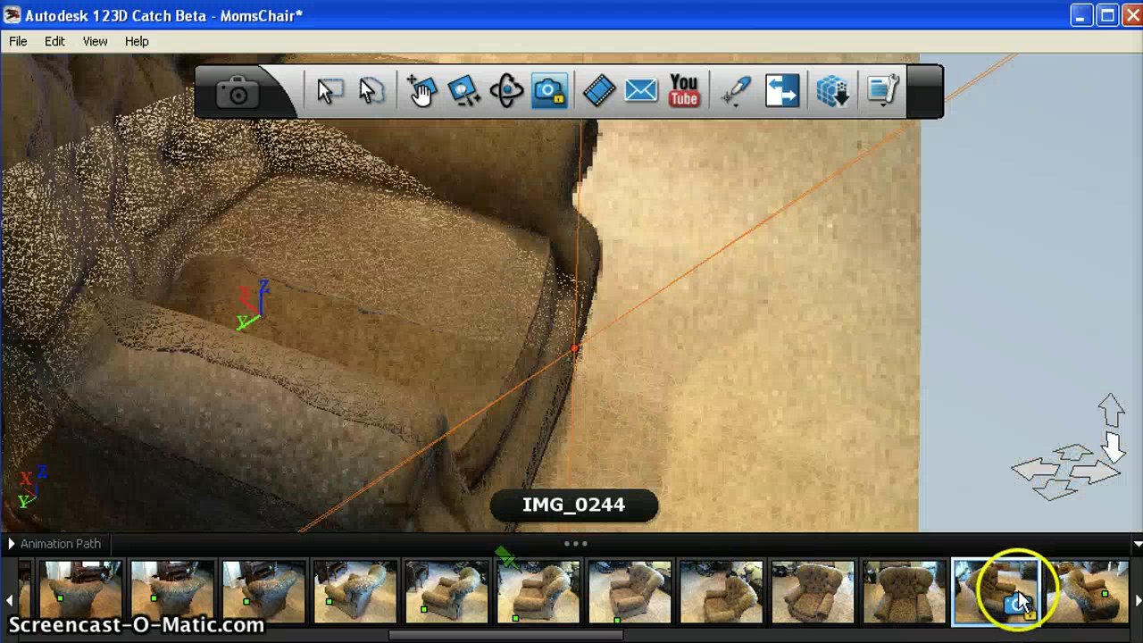
left_click(1137, 602)
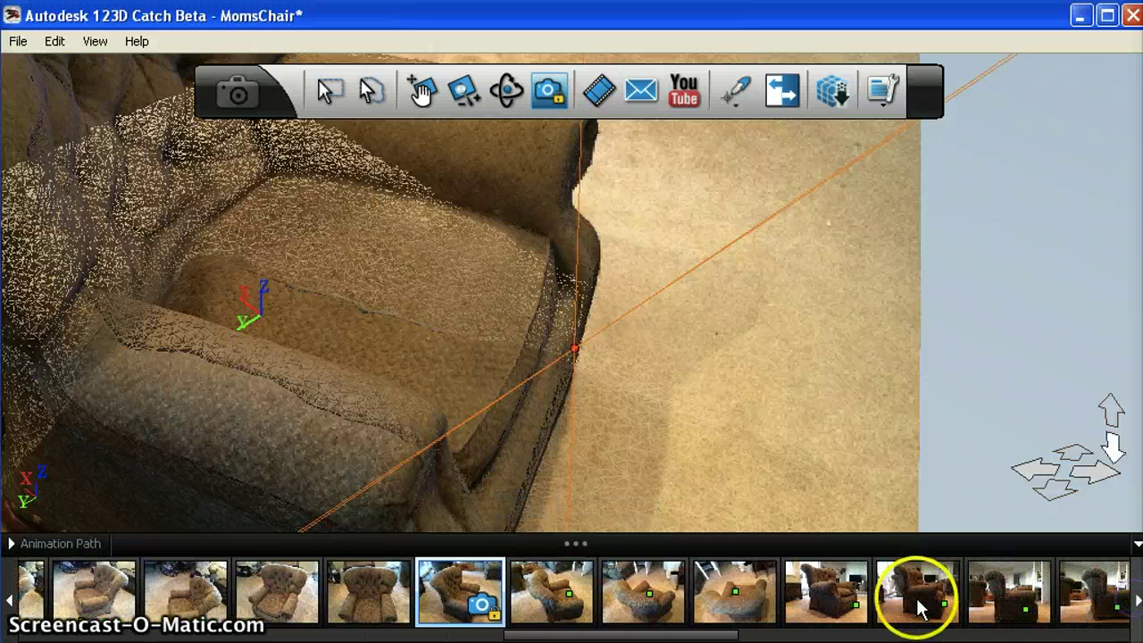
left_click(825, 595)
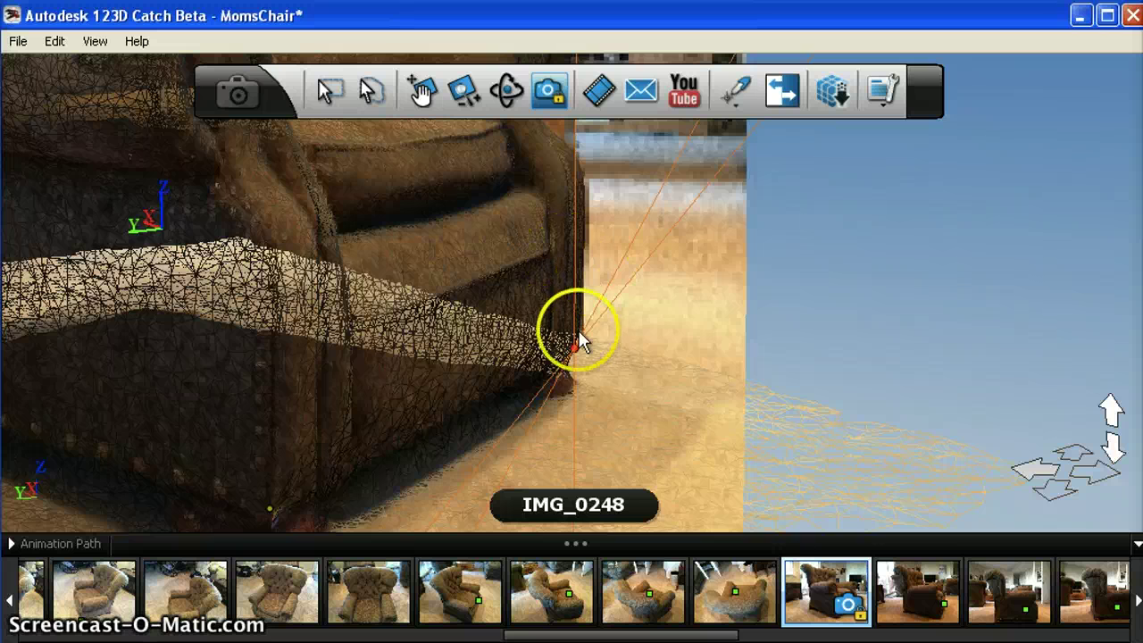
left_click(578, 349)
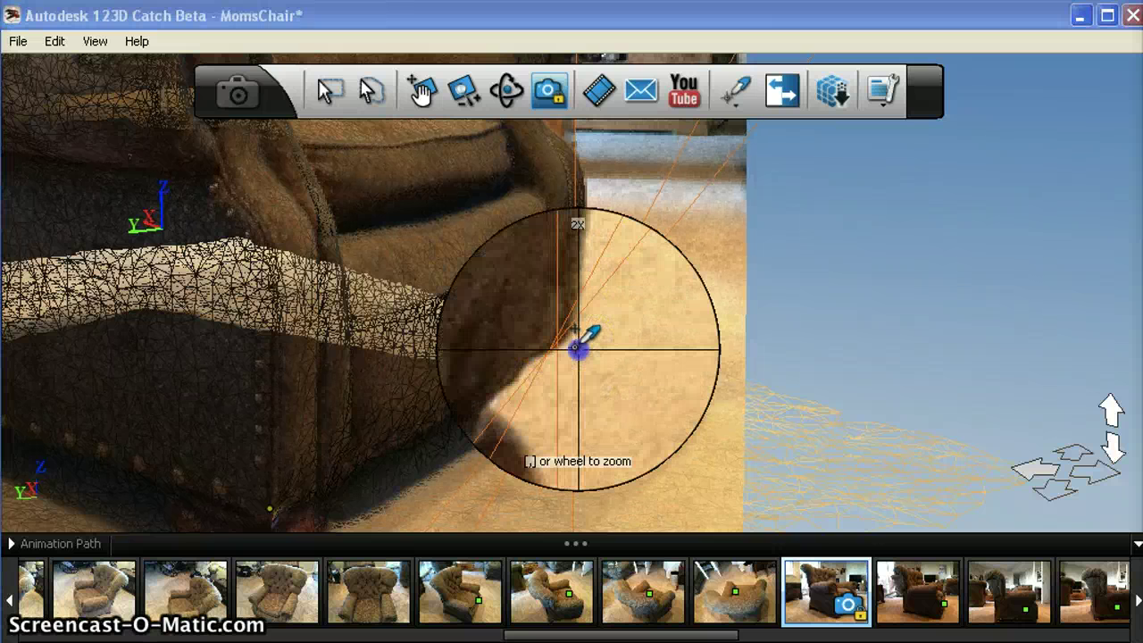
left_click_drag(578, 348, 574, 346)
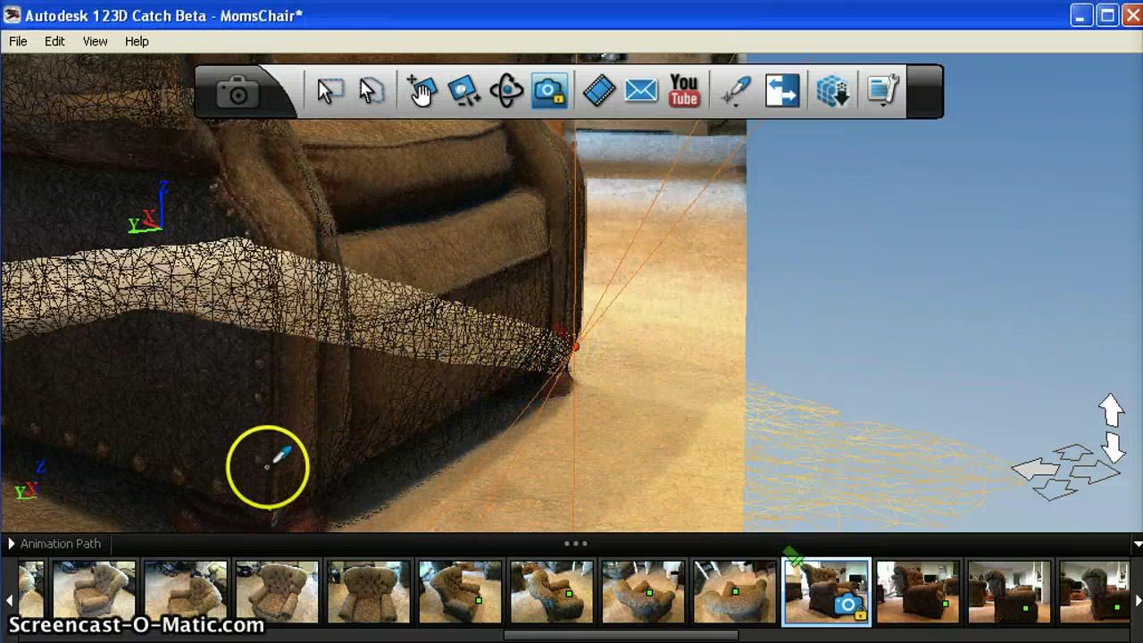
left_click(270, 508)
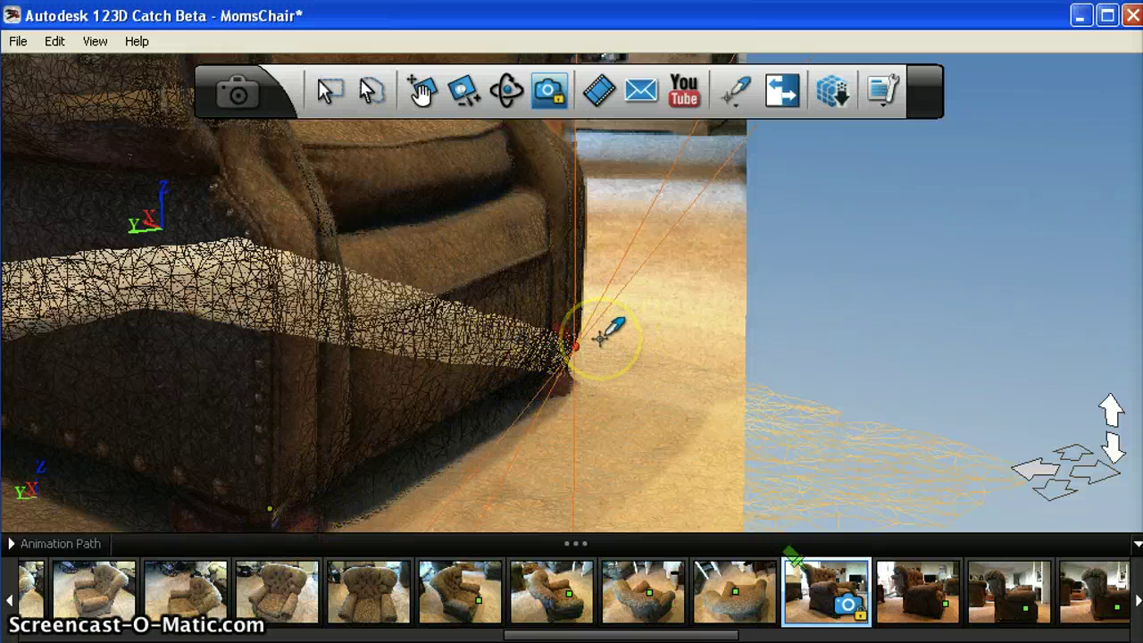
Define a reference distance of 32 between the two reference points at the chair's lower front corners.
left_click(738, 95)
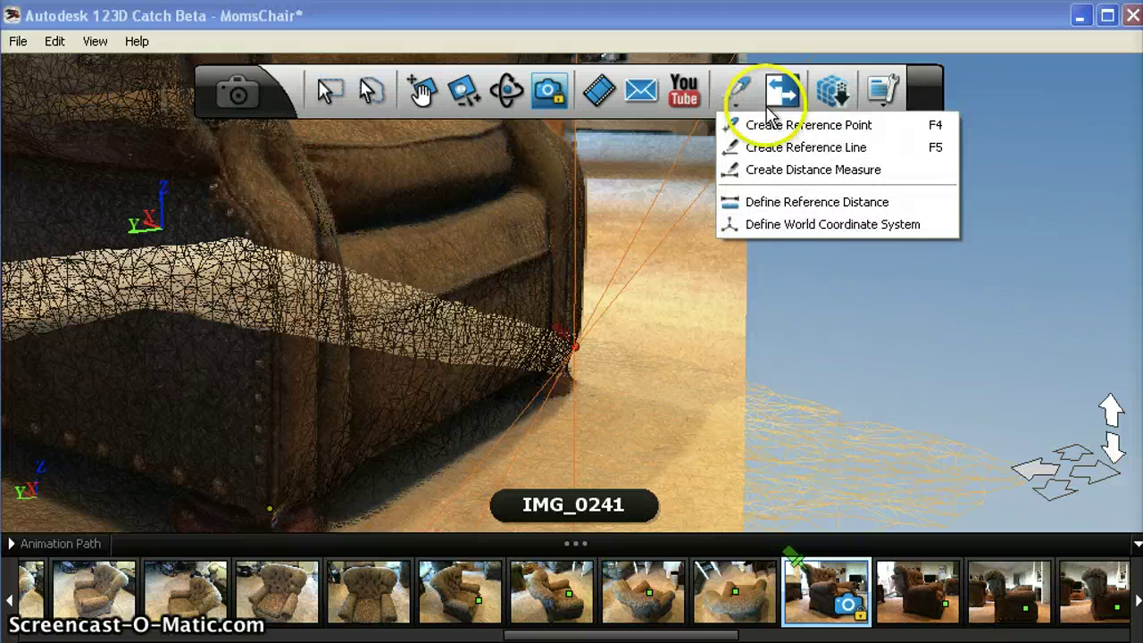
left_click(757, 202)
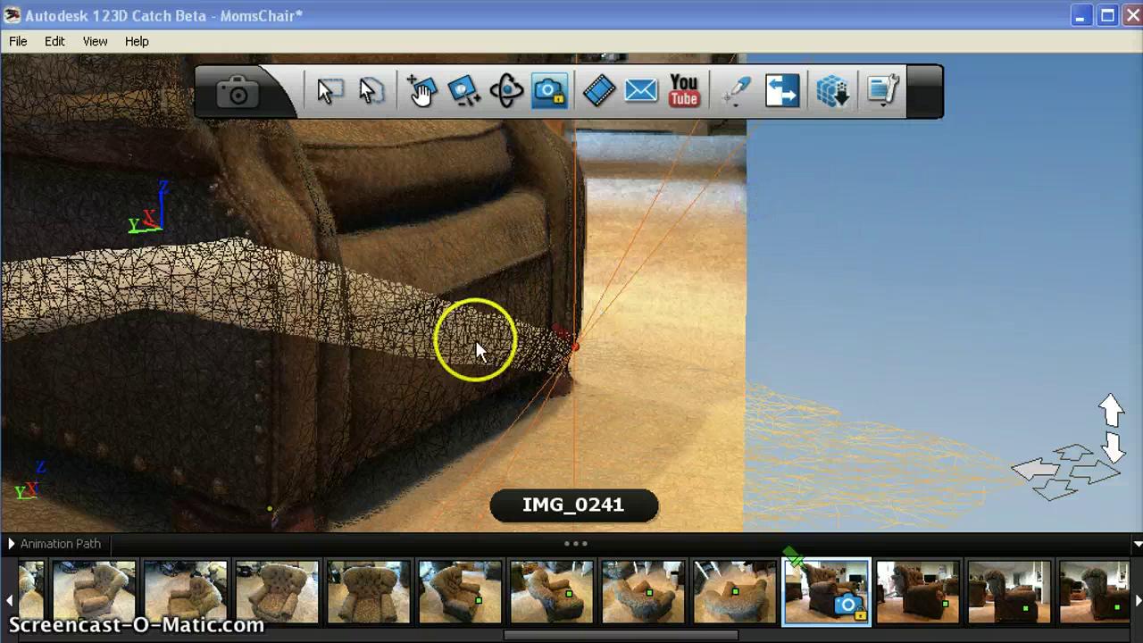
left_click(270, 511)
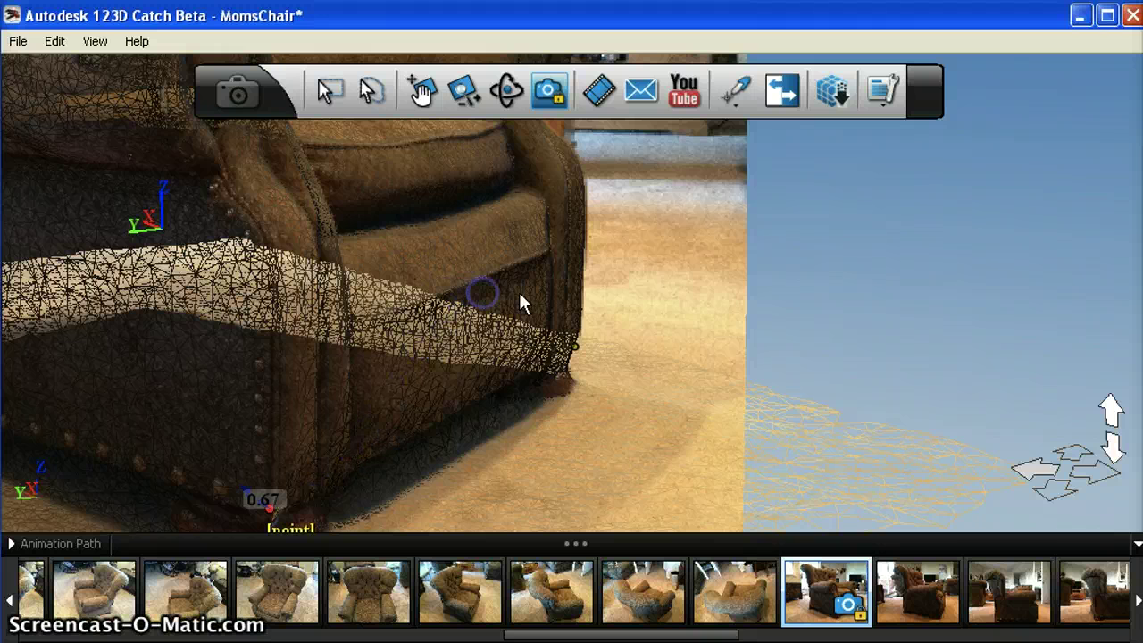
mouse_move(523, 303)
left_mouse_down()
mouse_move(572, 311)
mouse_move(573, 346)
left_mouse_up()
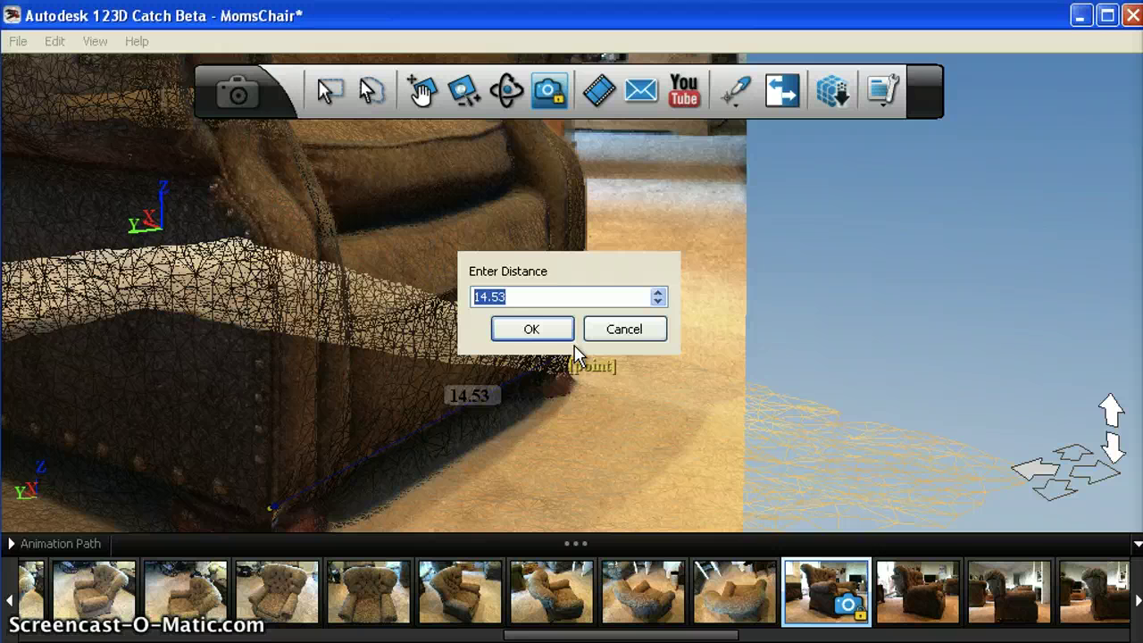
left_click_drag(510, 297, 472, 399)
type("32")
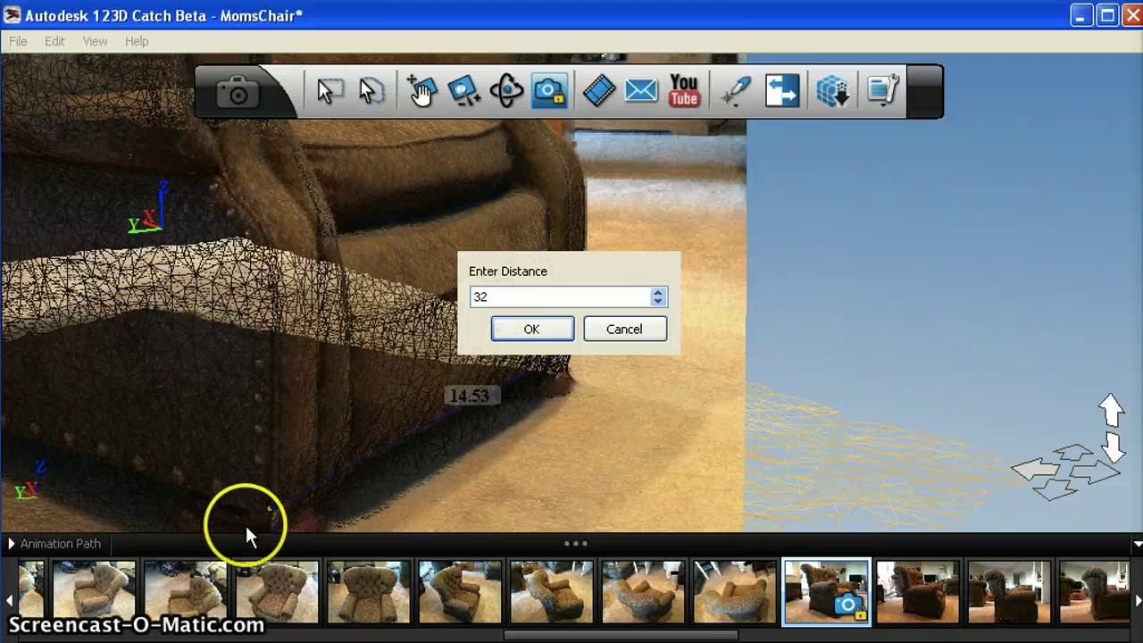
left_click(532, 329)
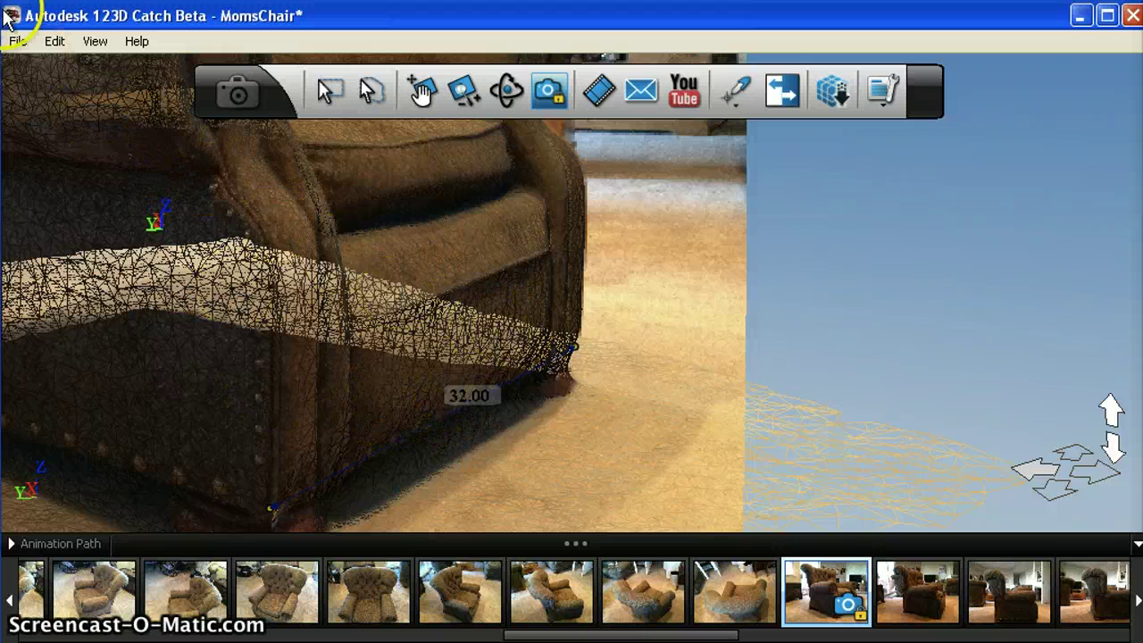
left_click(16, 41)
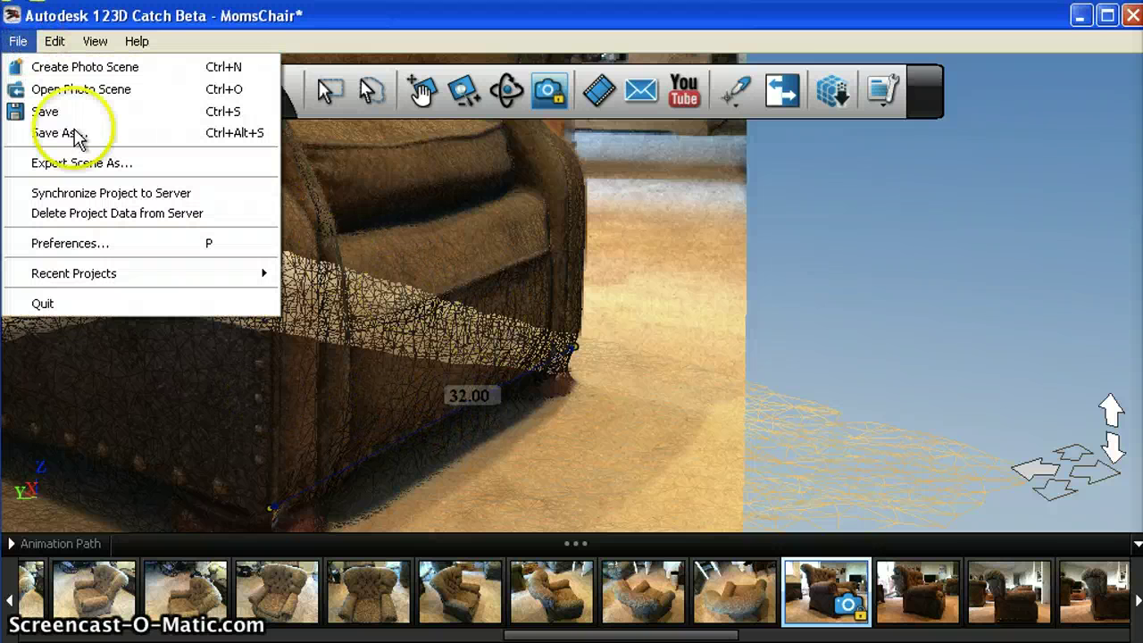
left_click(71, 134)
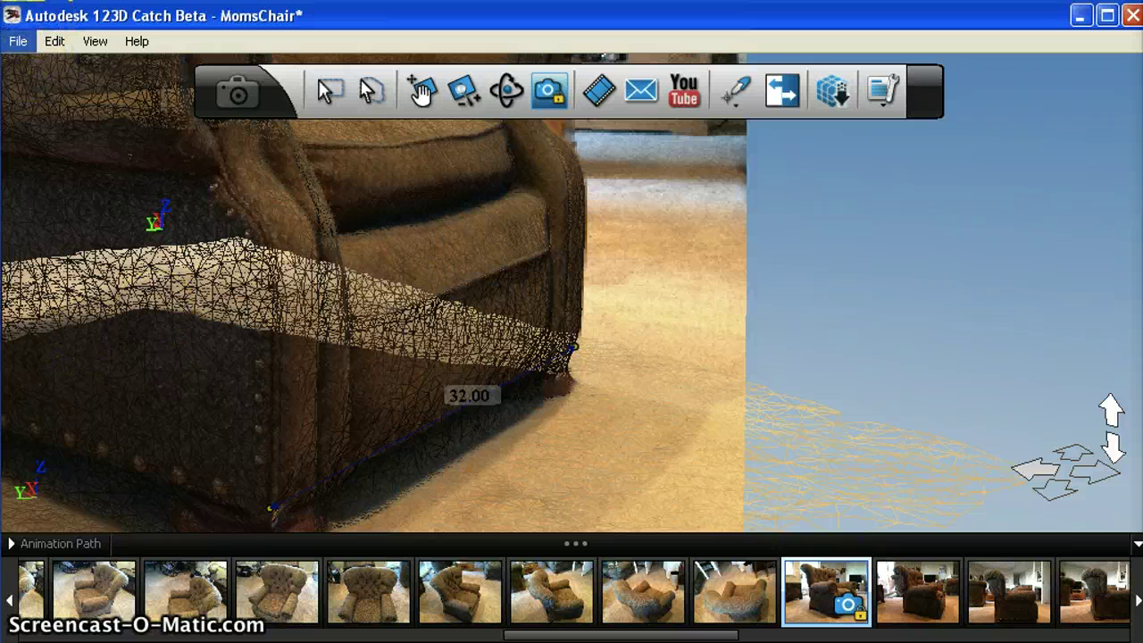
left_click(16, 41)
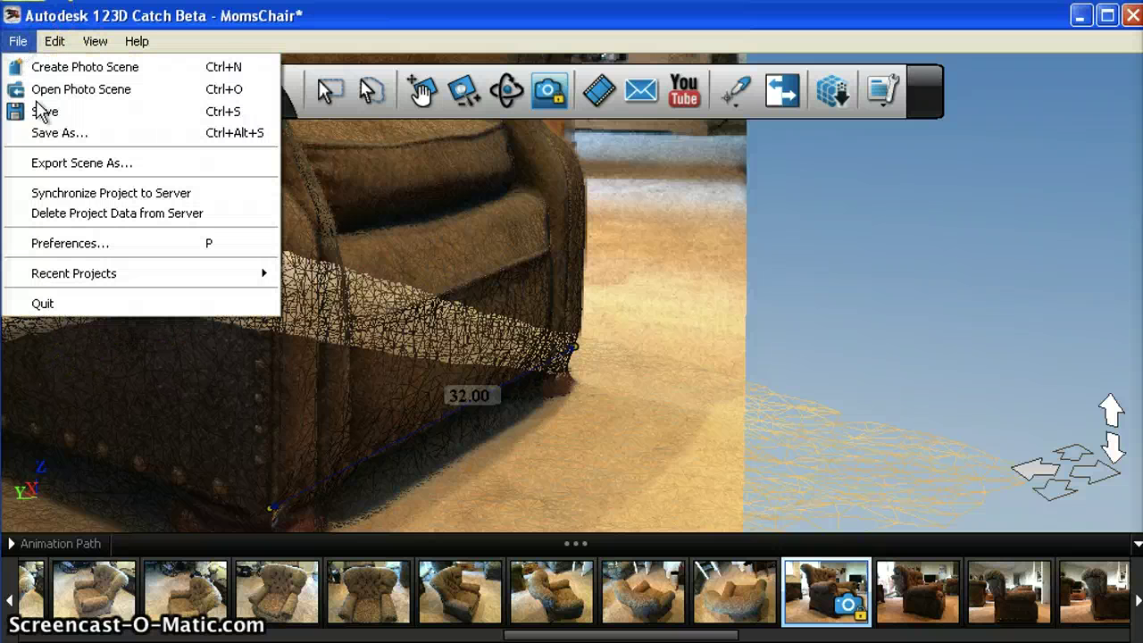
left_click(101, 165)
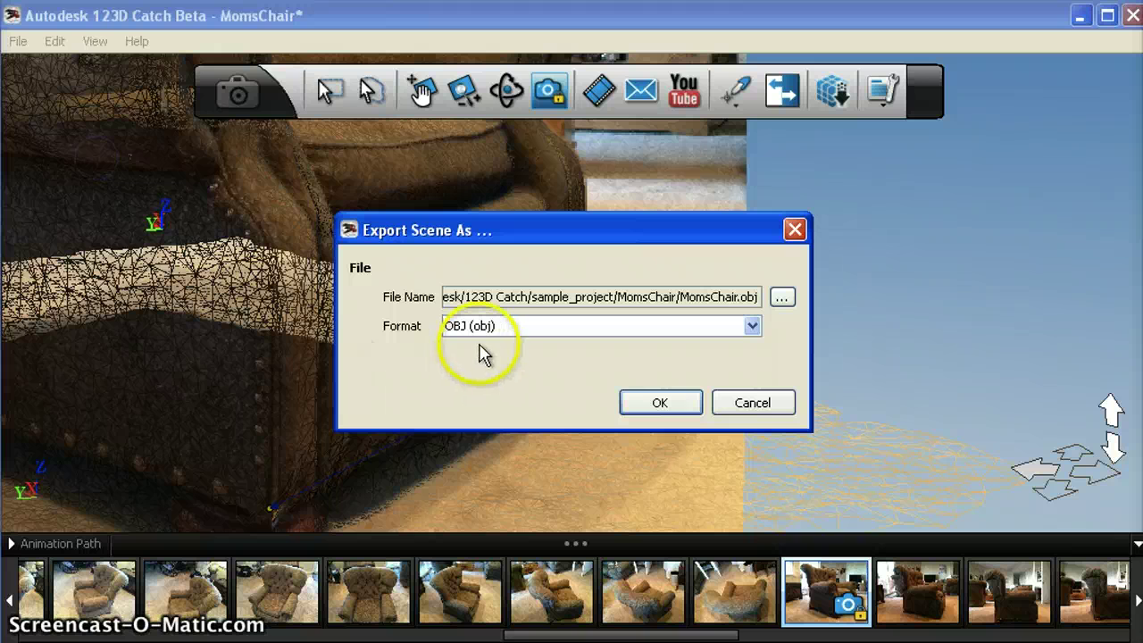
left_click(571, 329)
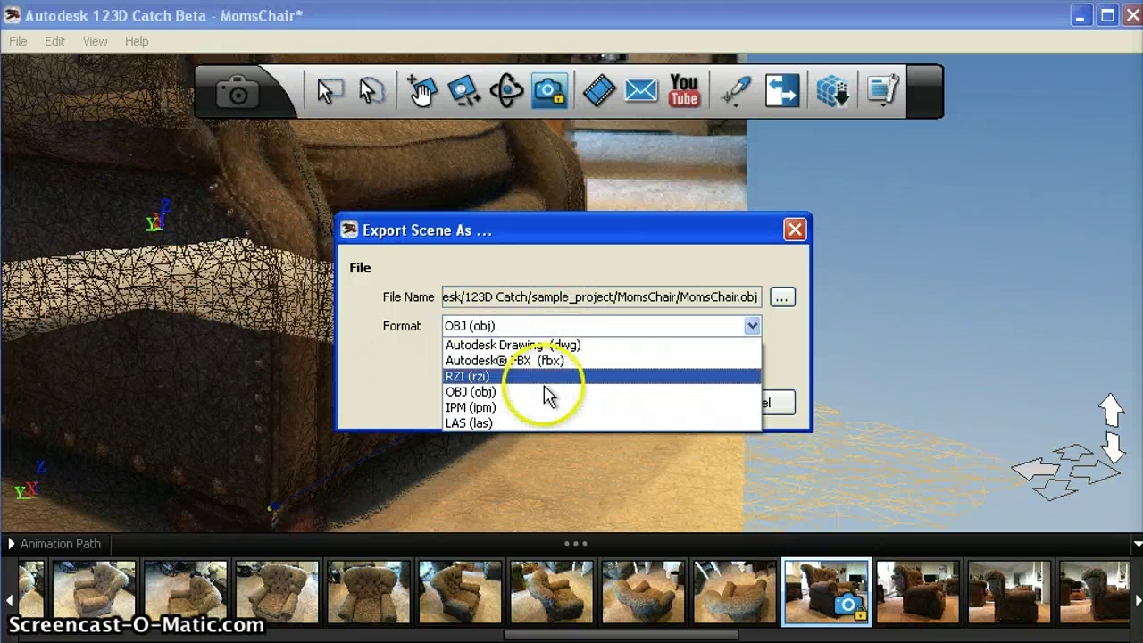
left_click(554, 394)
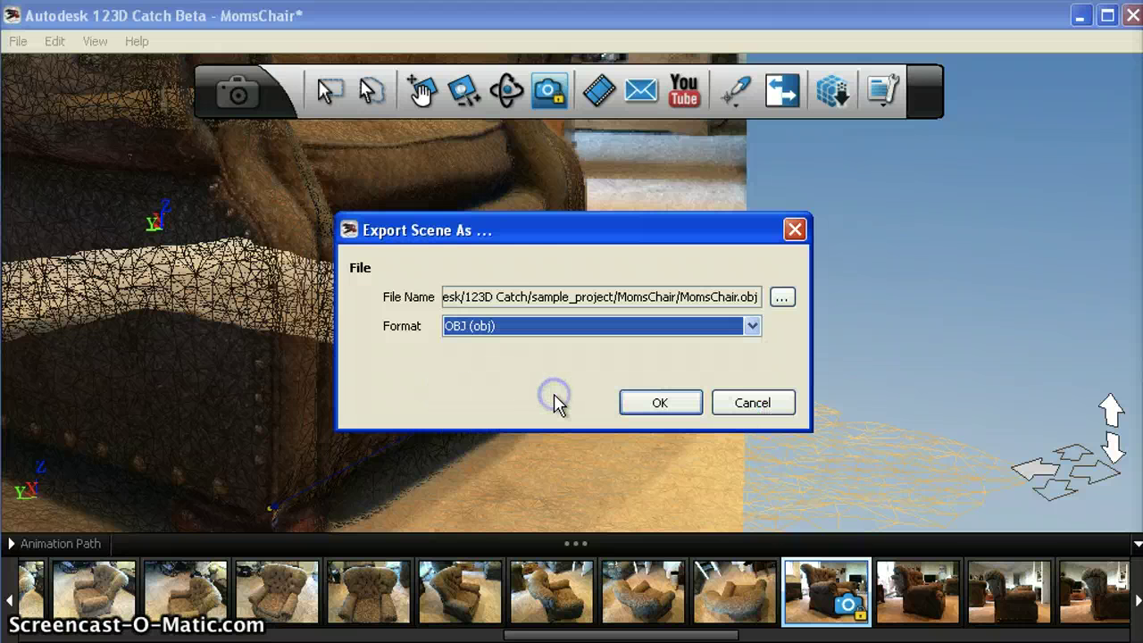
left_click_drag(509, 230, 787, 195)
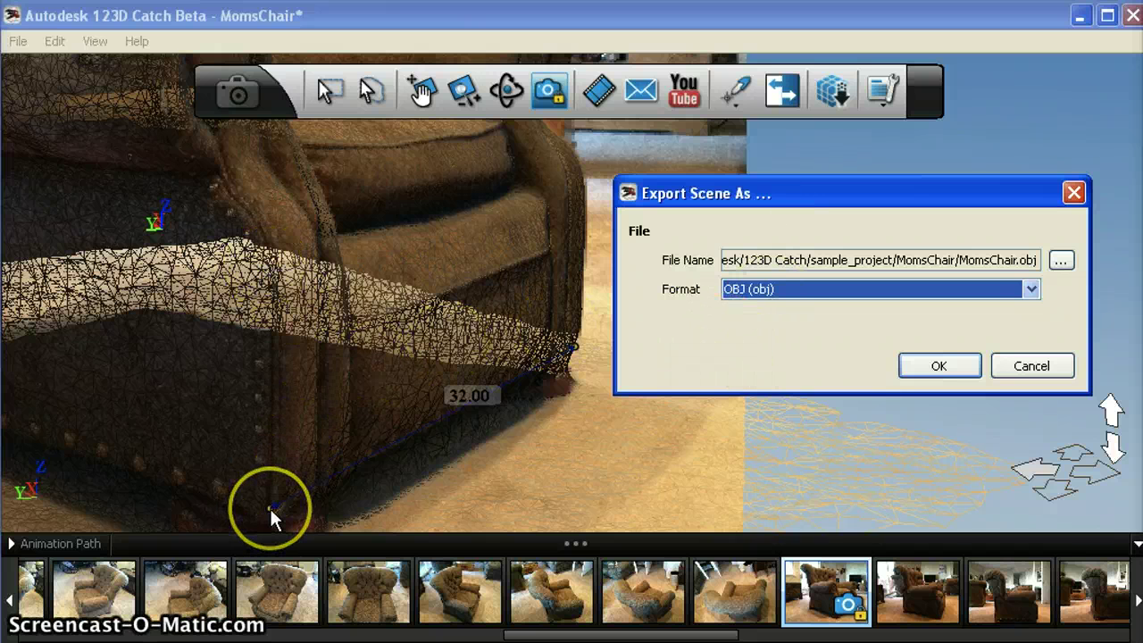
left_click(1026, 366)
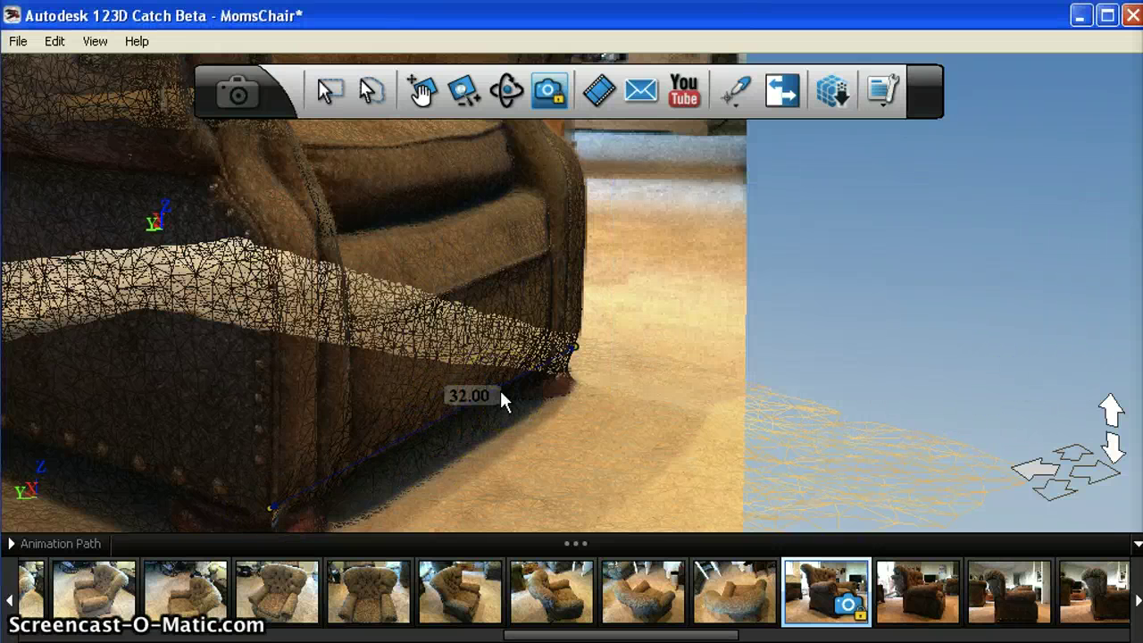